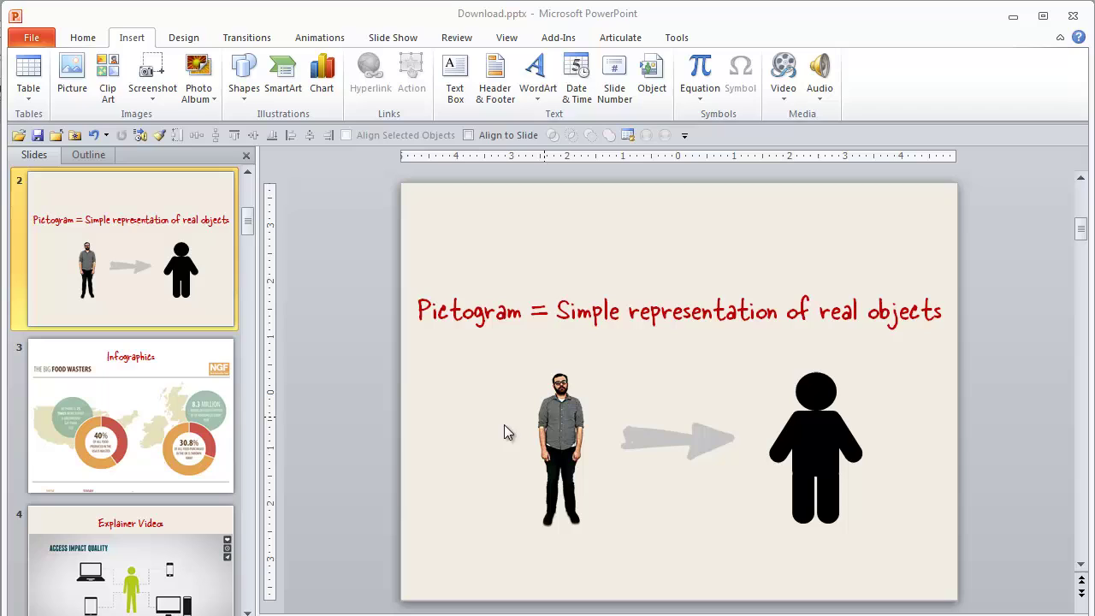
Examine the pictogram examples on the Infographics slide and the Explainer Videos slide.
{"action": "left_click", "coordinate": [168, 421]}
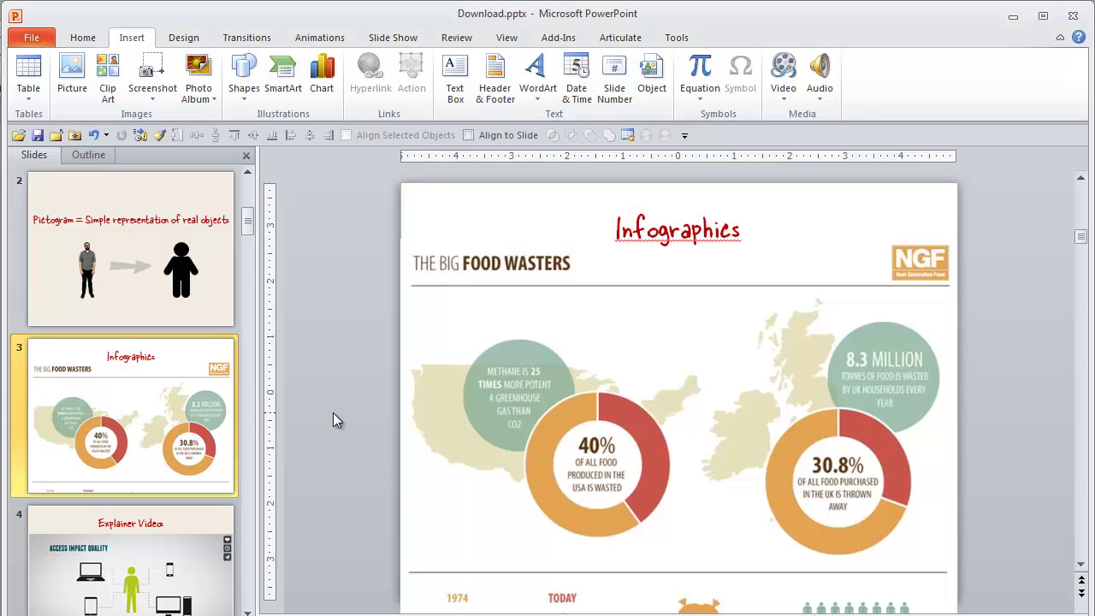
{"action": "scroll", "coordinate": [349, 431], "scroll_direction": "down", "scroll_amount": 3}
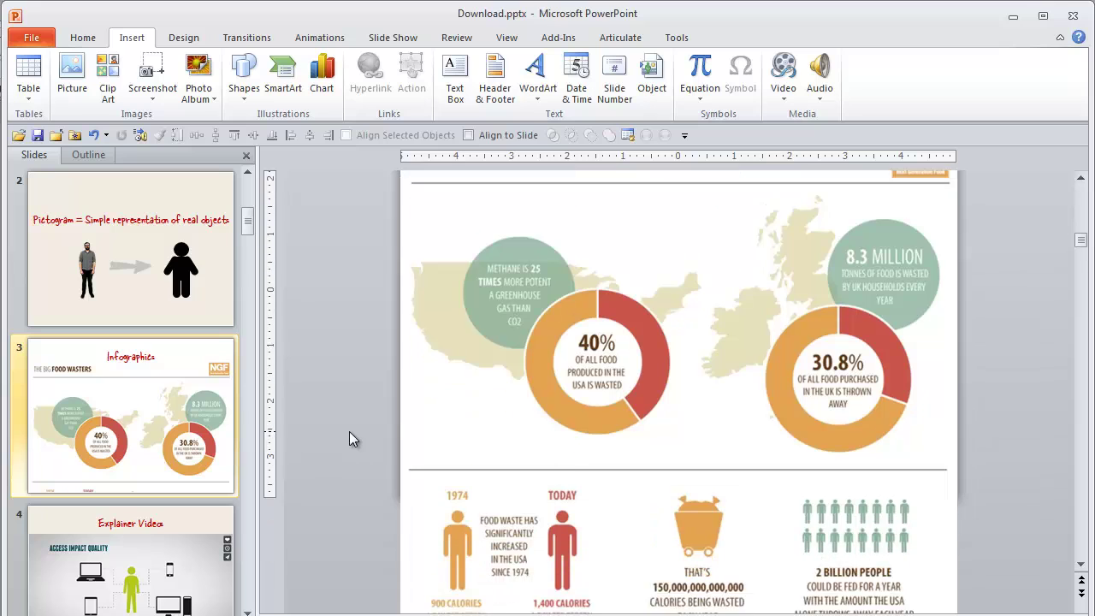
{"action": "scroll", "coordinate": [349, 431], "scroll_direction": "down", "scroll_amount": 5}
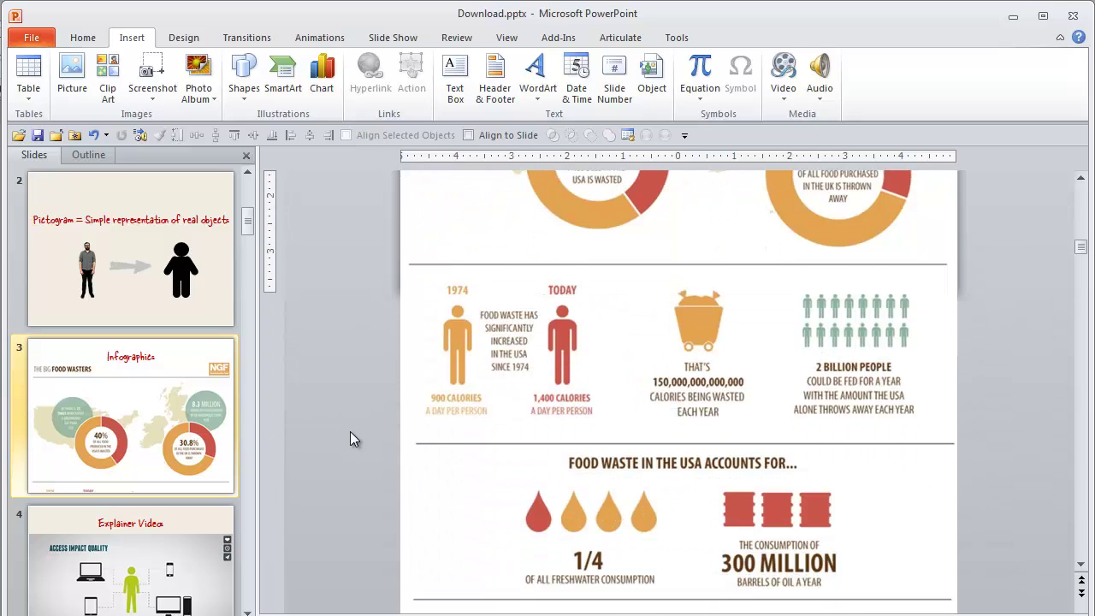
{"action": "scroll", "coordinate": [350, 431], "scroll_direction": "down", "scroll_amount": 3}
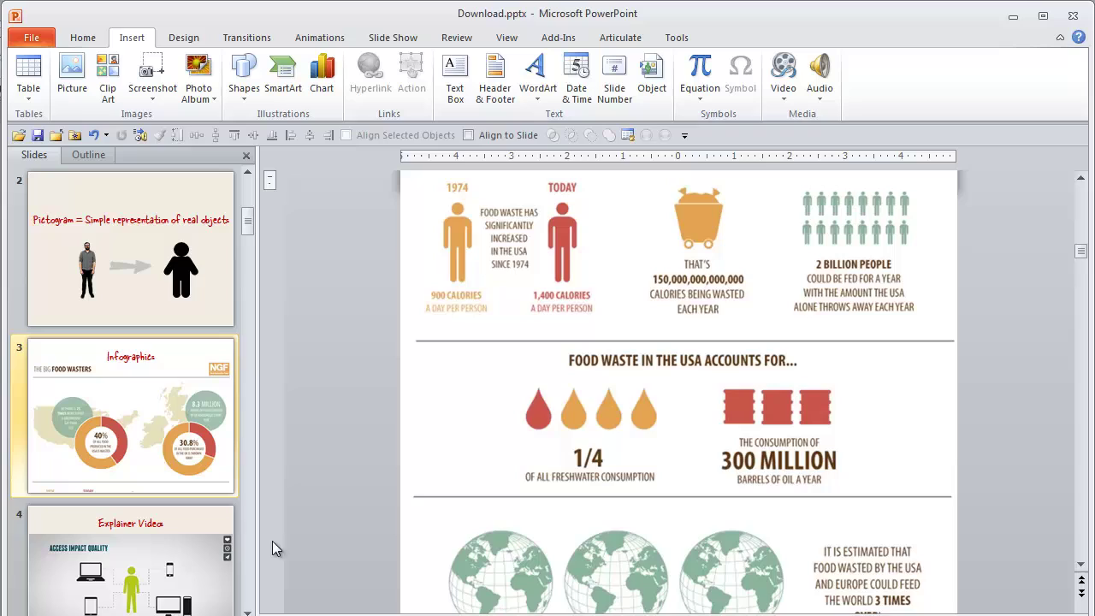
{"action": "left_click", "coordinate": [211, 557]}
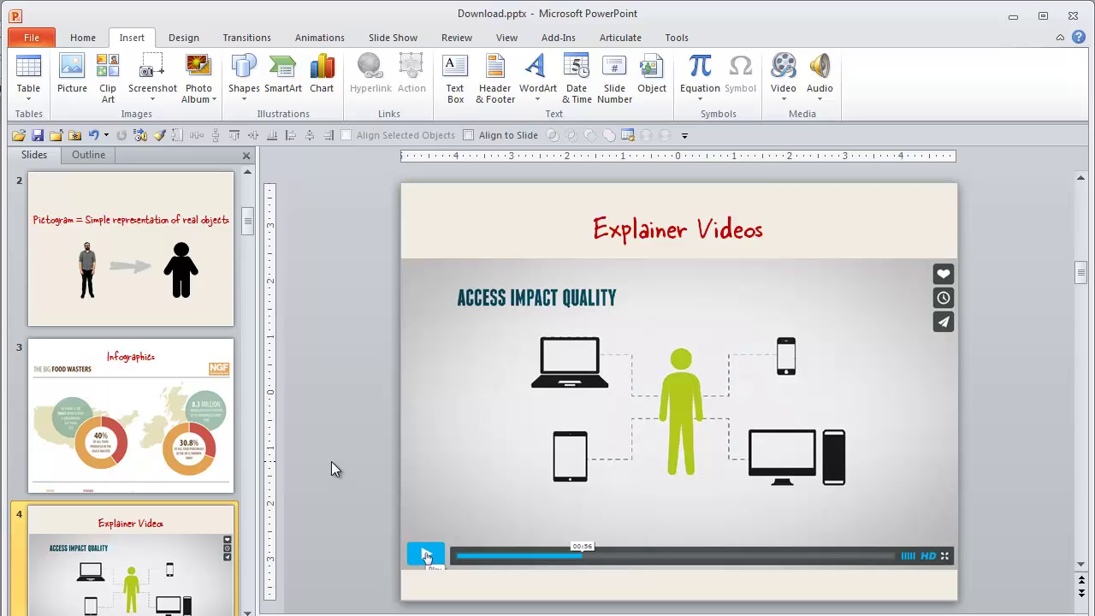
{"action": "scroll", "coordinate": [331, 461], "scroll_direction": "down", "scroll_amount": 3}
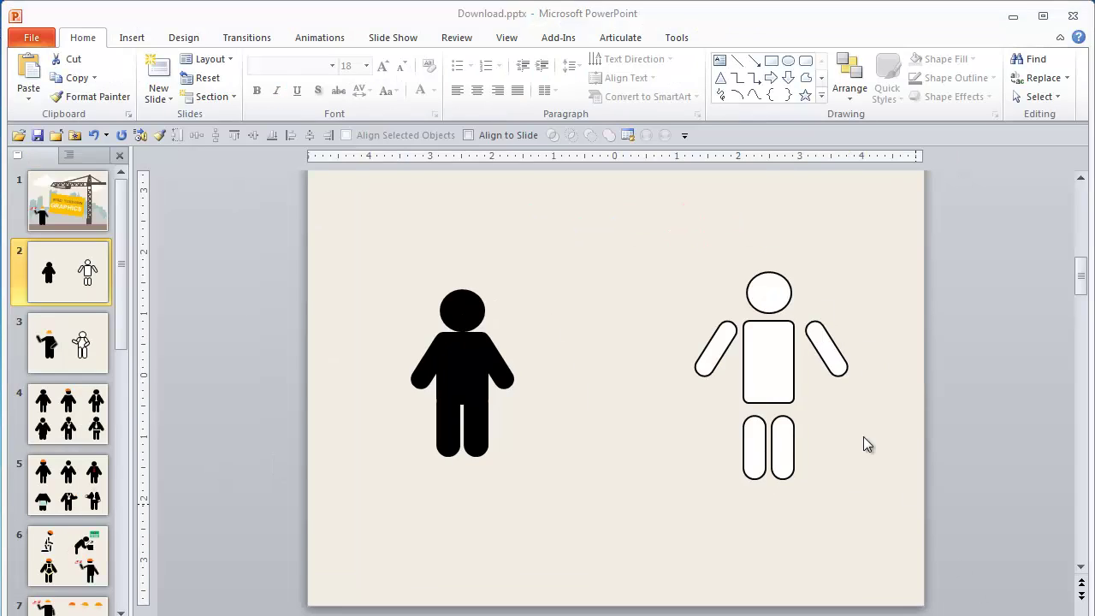
Draw a circle for the head and a rounded rectangle below it for the torso, between the two existing figures.
{"action": "left_click", "coordinate": [788, 62]}
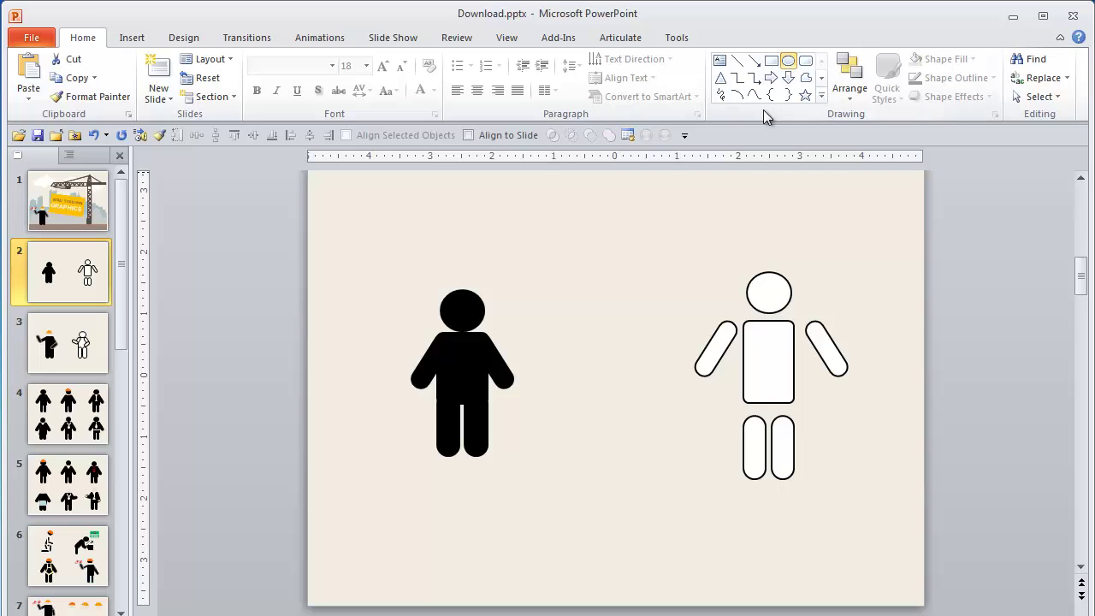
{"action": "left_click_drag", "start_coordinate": [587, 274], "coordinate": [633, 317]}
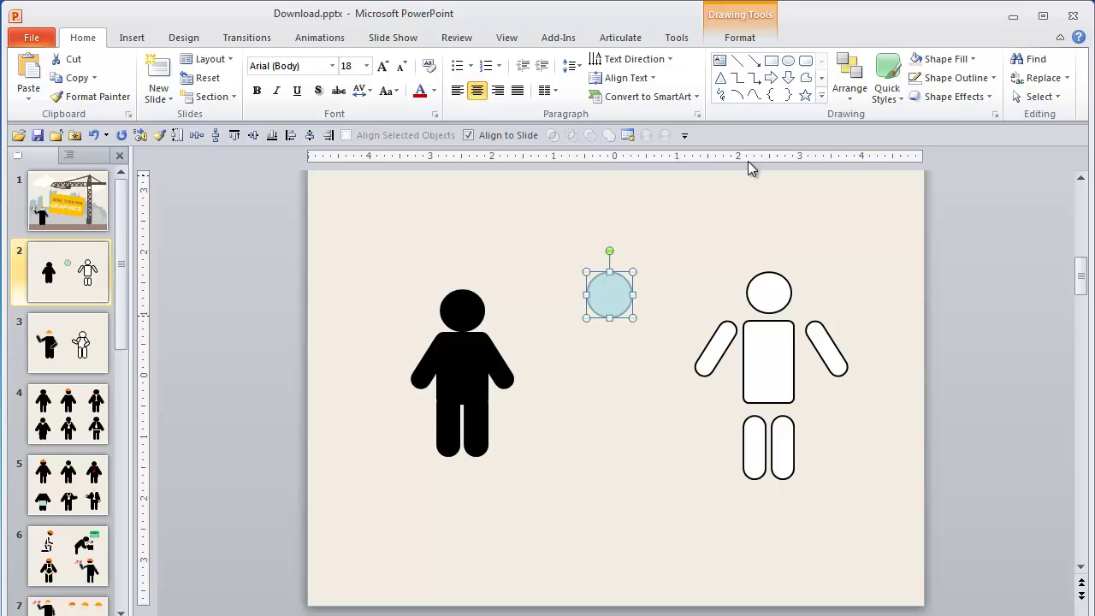
{"action": "left_click", "coordinate": [805, 61]}
{"action": "left_click_drag", "start_coordinate": [580, 331], "coordinate": [644, 434]}
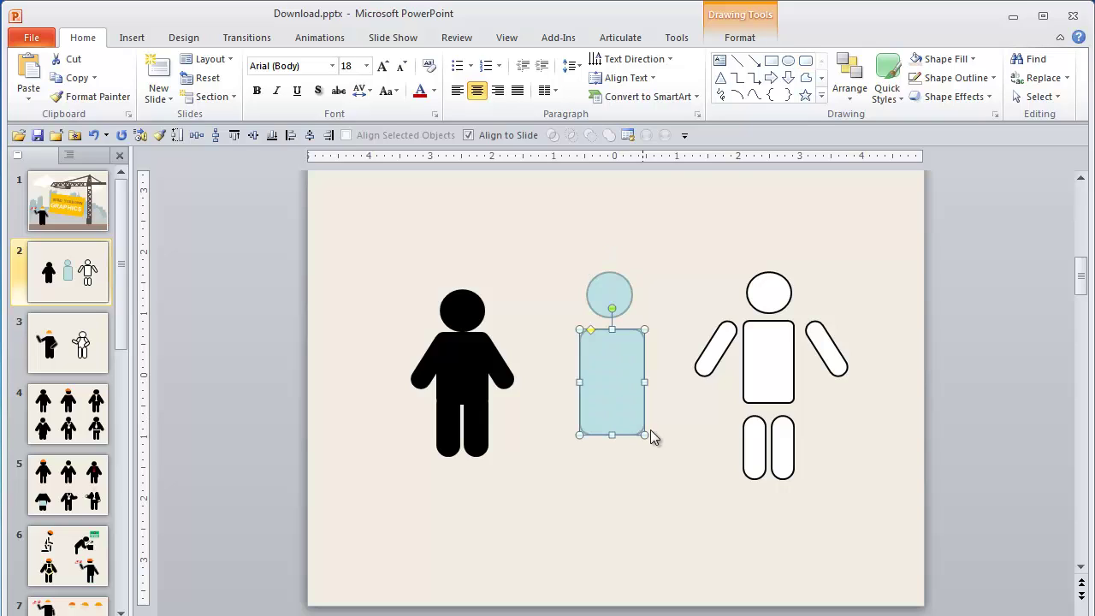
Draw a fully rounded bar, then rotate and copy it to form the new figure's two arms and two legs.
{"action": "left_click", "coordinate": [806, 66]}
{"action": "left_click_drag", "start_coordinate": [653, 228], "coordinate": [715, 249]}
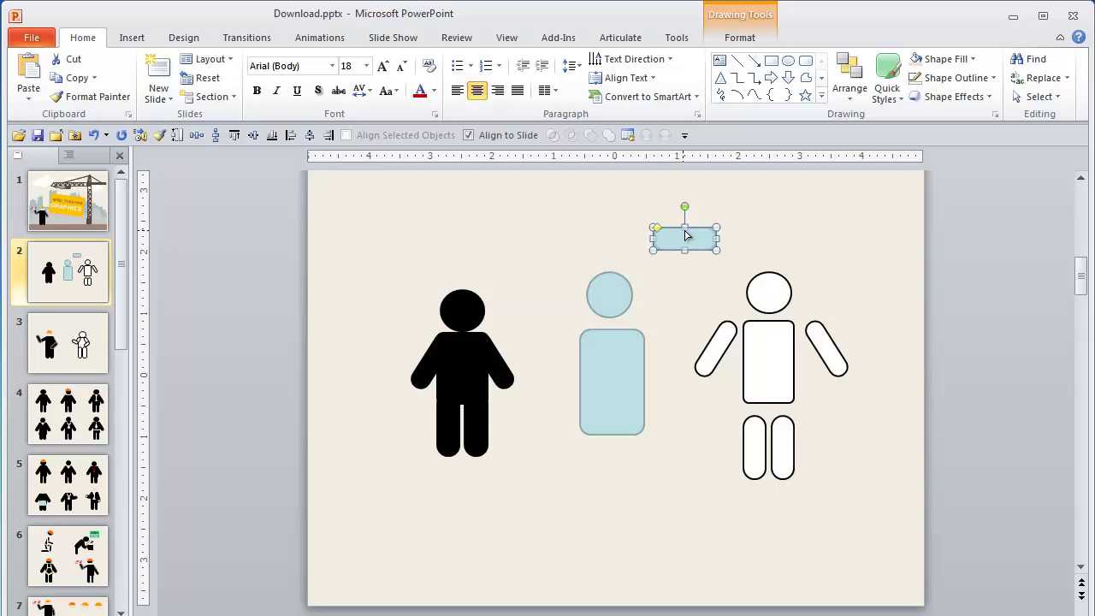
{"action": "left_click", "coordinate": [668, 303]}
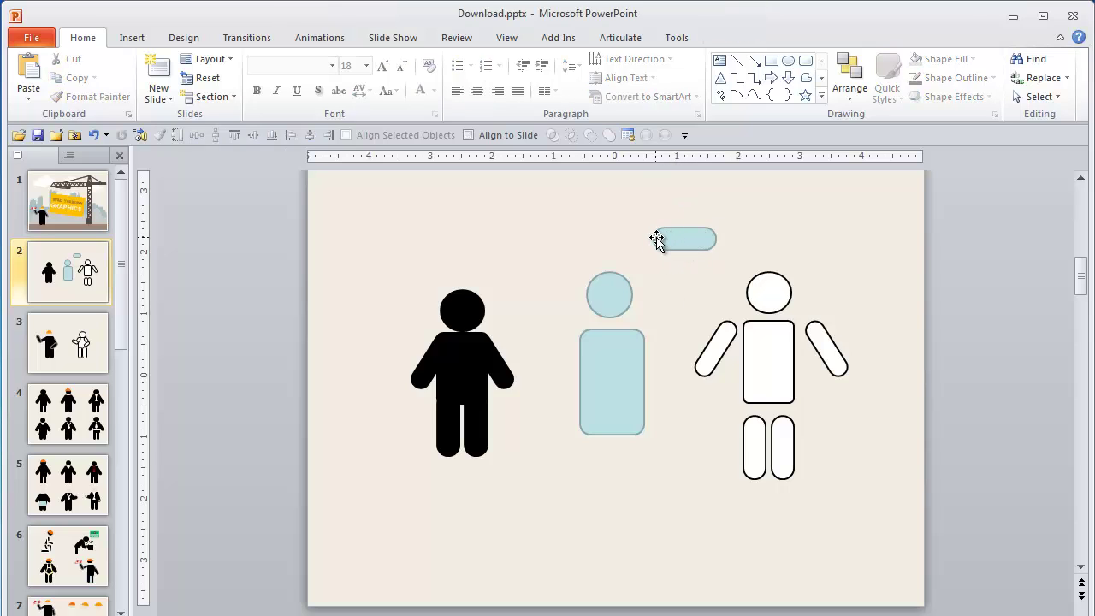
{"action": "left_click", "coordinate": [687, 240]}
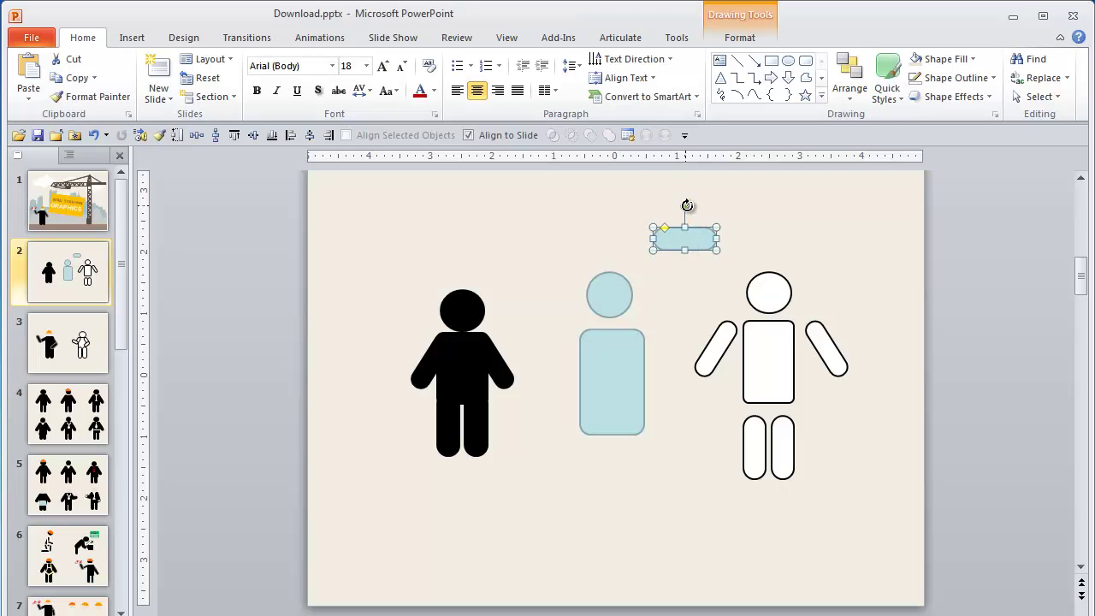
{"action": "mouse_move", "coordinate": [687, 207]}
{"action": "left_mouse_down"}
{"action": "mouse_move", "coordinate": [703, 214]}
{"action": "mouse_move", "coordinate": [655, 357]}
{"action": "mouse_move", "coordinate": [573, 360]}
{"action": "mouse_move", "coordinate": [559, 339]}
{"action": "mouse_move", "coordinate": [542, 351]}
{"action": "mouse_move", "coordinate": [579, 361]}
{"action": "mouse_move", "coordinate": [581, 457]}
{"action": "mouse_move", "coordinate": [556, 443]}
{"action": "mouse_move", "coordinate": [554, 454]}
{"action": "mouse_move", "coordinate": [634, 455]}
{"action": "mouse_move", "coordinate": [590, 451]}
{"action": "left_mouse_up"}
{"action": "left_click", "coordinate": [661, 512]}
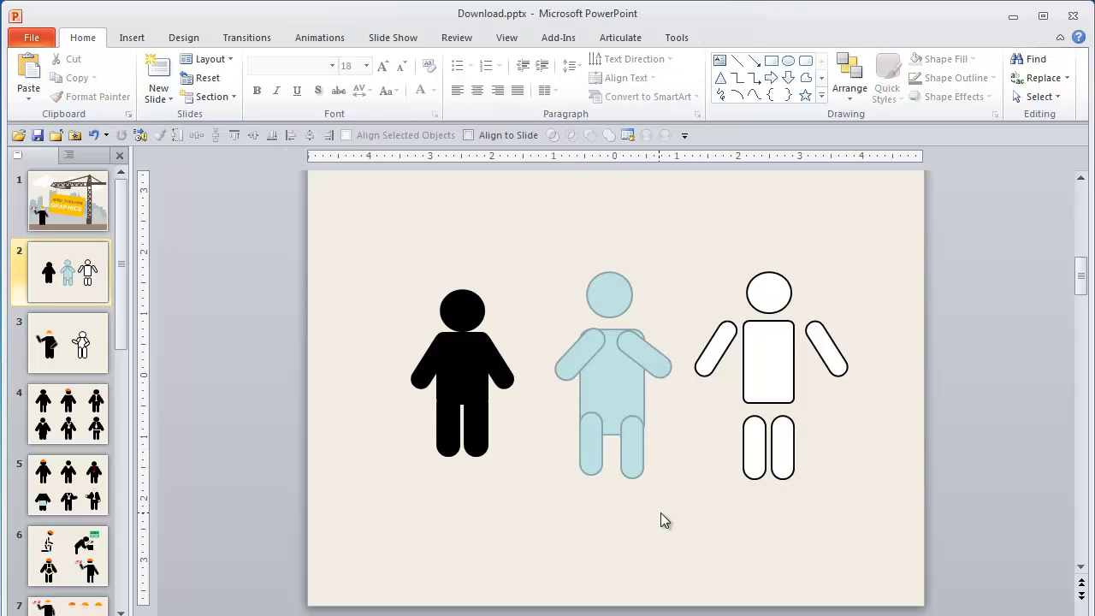
Nudge the middle figure's left-hand leg down level with the other leg, and its left-hand arm slightly outward and down.
{"action": "left_click", "coordinate": [592, 447]}
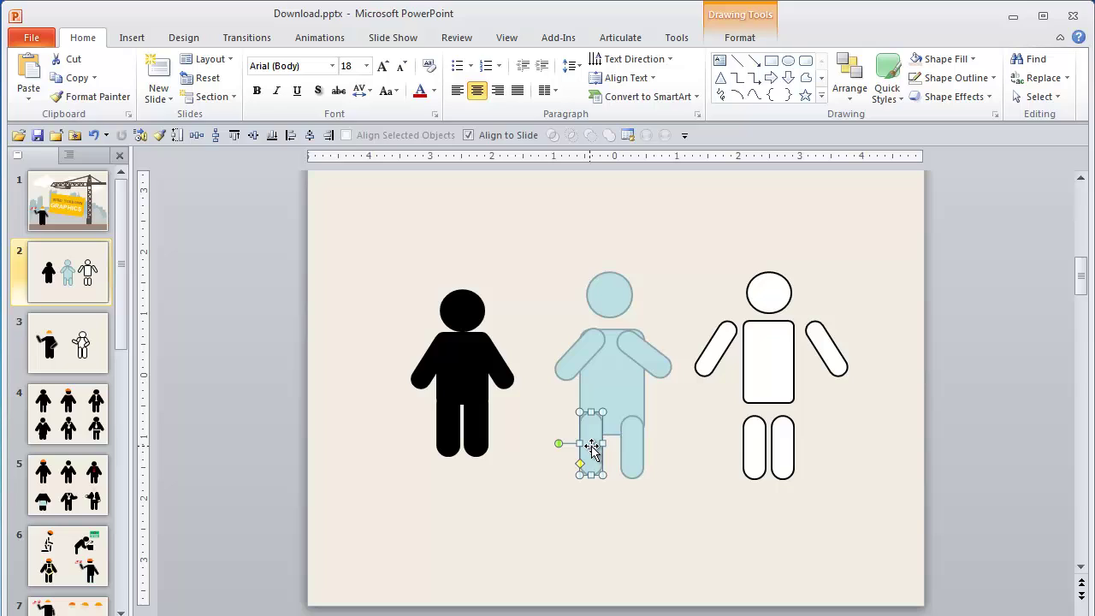
{"action": "key", "text": "ctrl+z"}
{"action": "key", "text": "ctrl+z"}
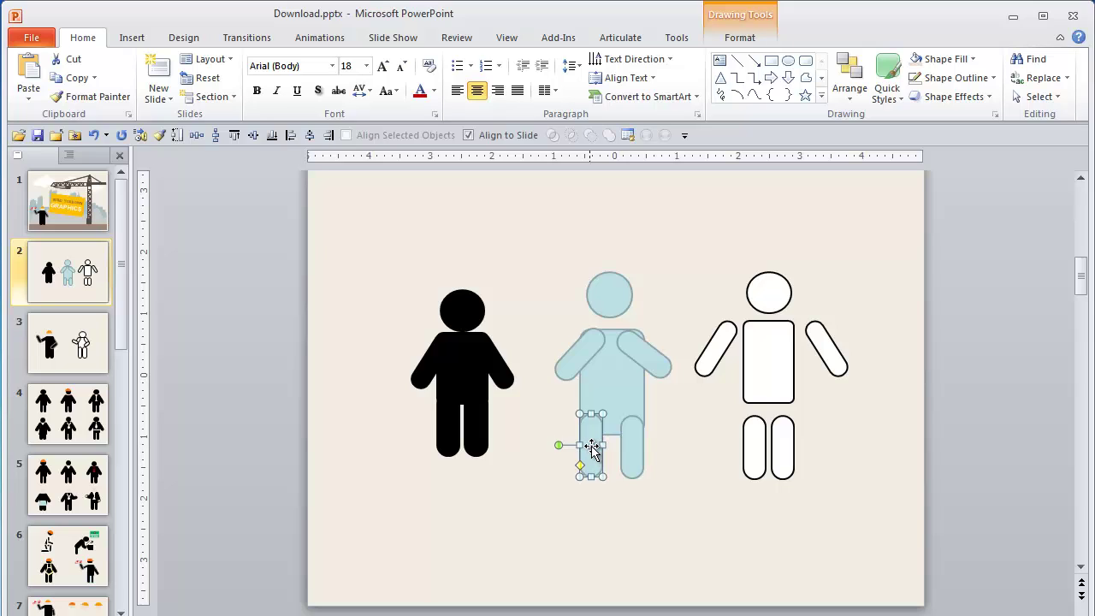
{"action": "left_click", "coordinate": [594, 352]}
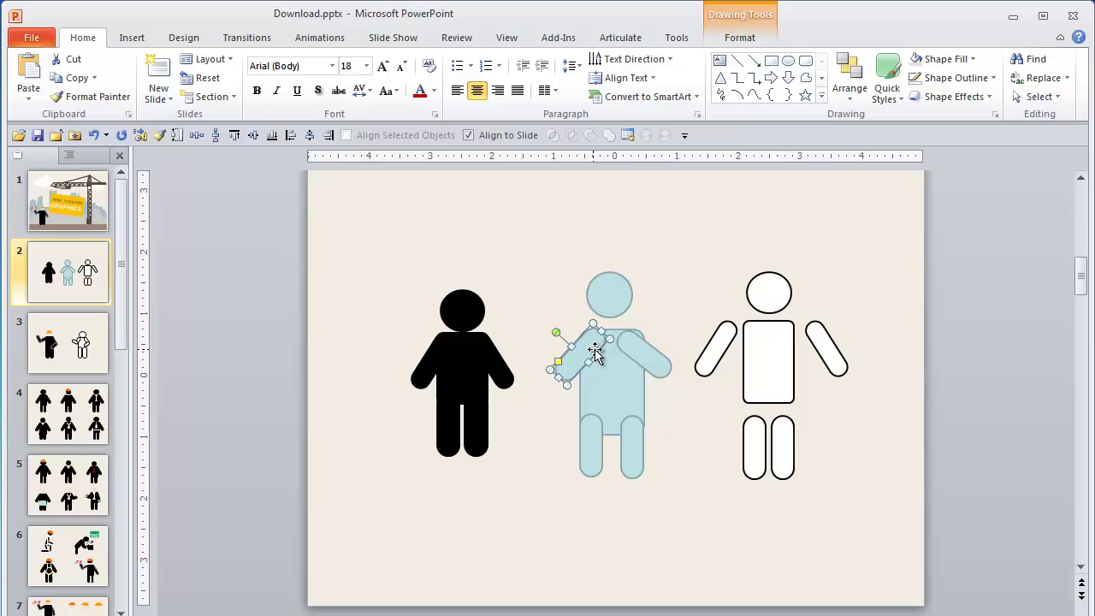
{"action": "key", "text": "ctrl+Left"}
{"action": "key", "text": "ctrl+Down"}
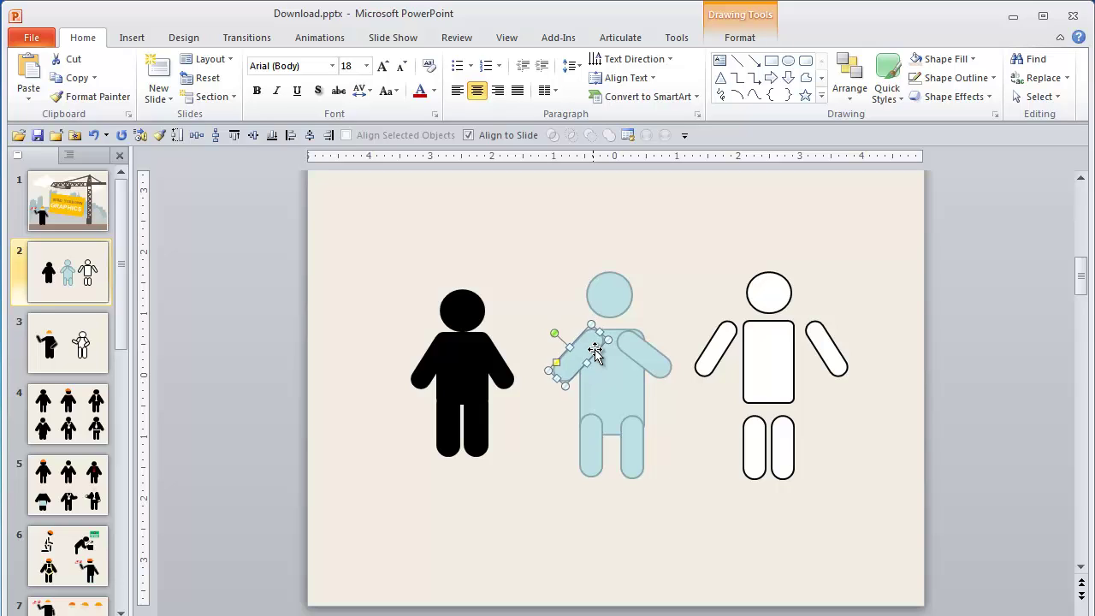
Nudge the middle figure's right-hand arm outward and slightly up so both arms sit evenly at the shoulders.
{"action": "left_click", "coordinate": [650, 356]}
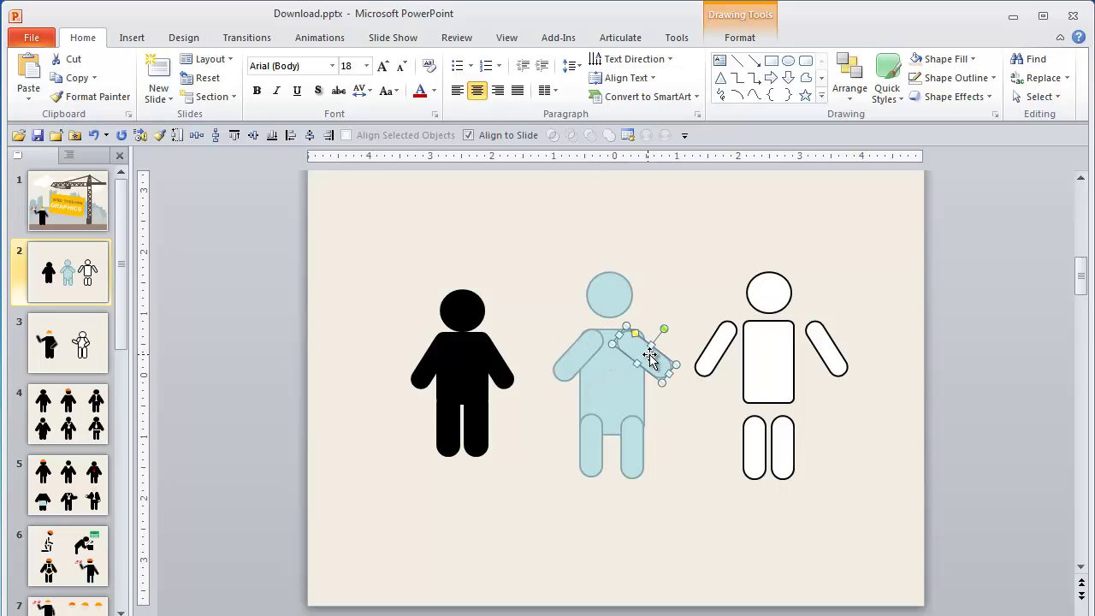
{"action": "key", "text": "ctrl+Right"}
{"action": "key", "text": "ctrl+Right"}
{"action": "key", "text": "ctrl+Right"}
{"action": "key", "text": "ctrl+Right"}
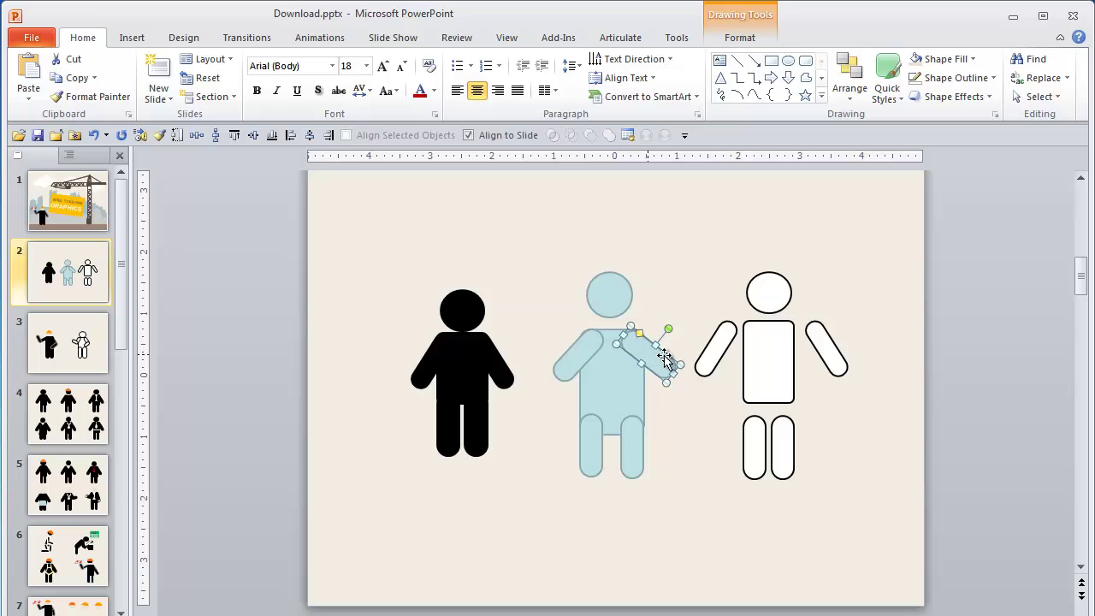
{"action": "left_click", "coordinate": [679, 448]}
{"action": "left_click", "coordinate": [670, 366]}
{"action": "key", "text": "ctrl+Up"}
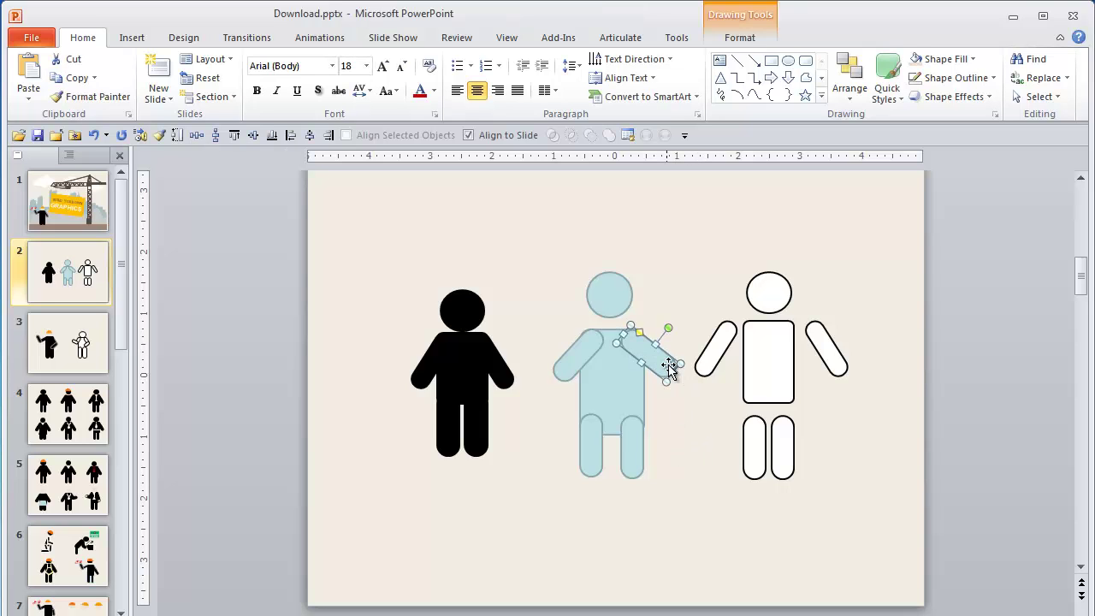
{"action": "left_click", "coordinate": [587, 353]}
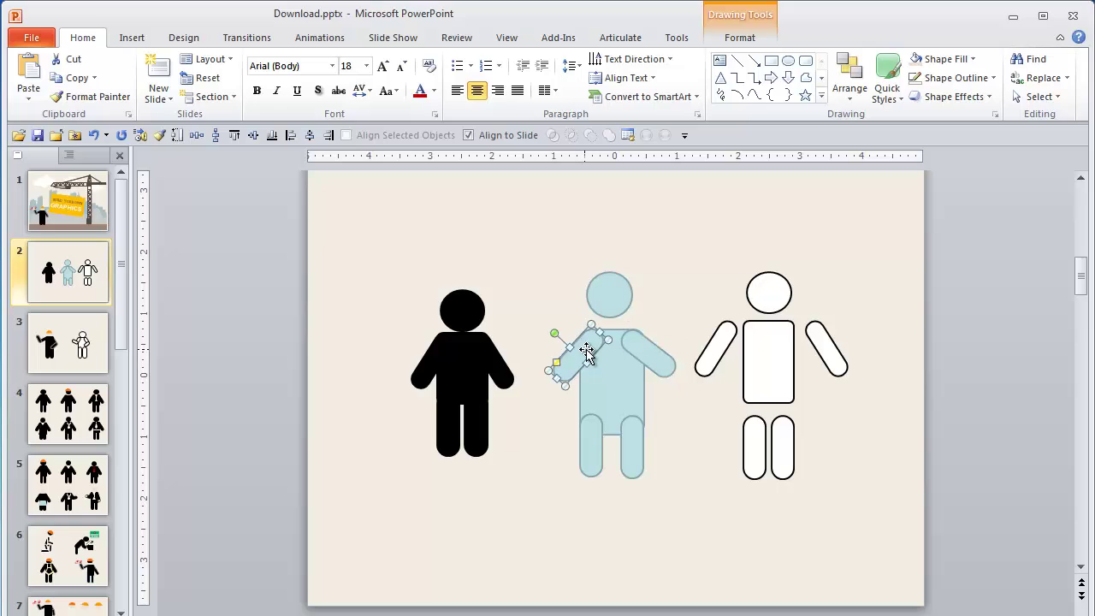
{"action": "left_click", "coordinate": [609, 563]}
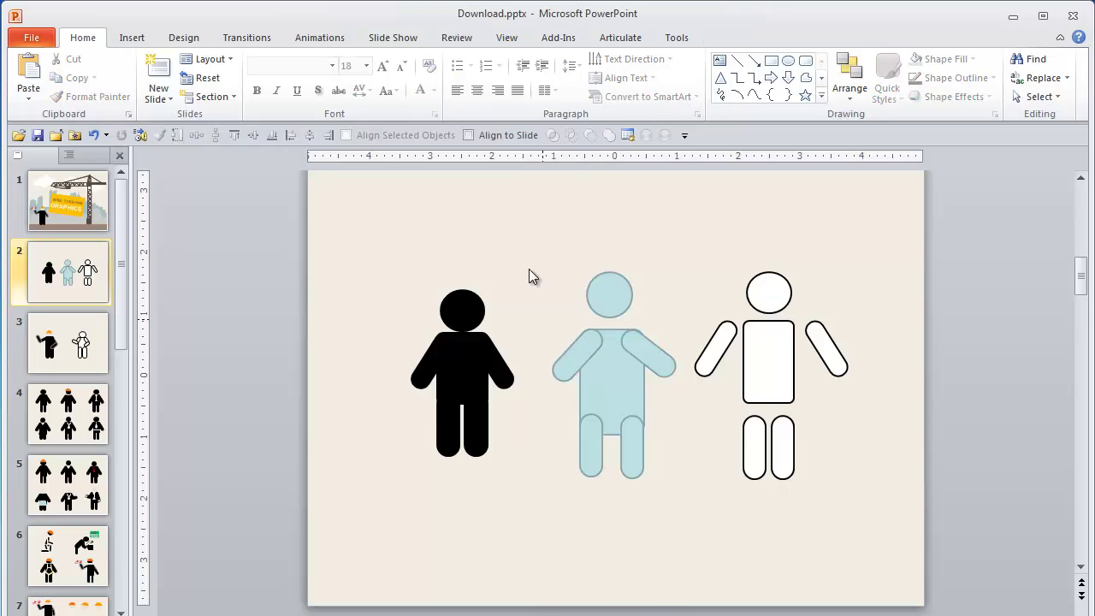
Fill all shapes of the middle figure with black and remove their contrasting blue outlines.
{"action": "left_click_drag", "start_coordinate": [520, 221], "coordinate": [726, 550]}
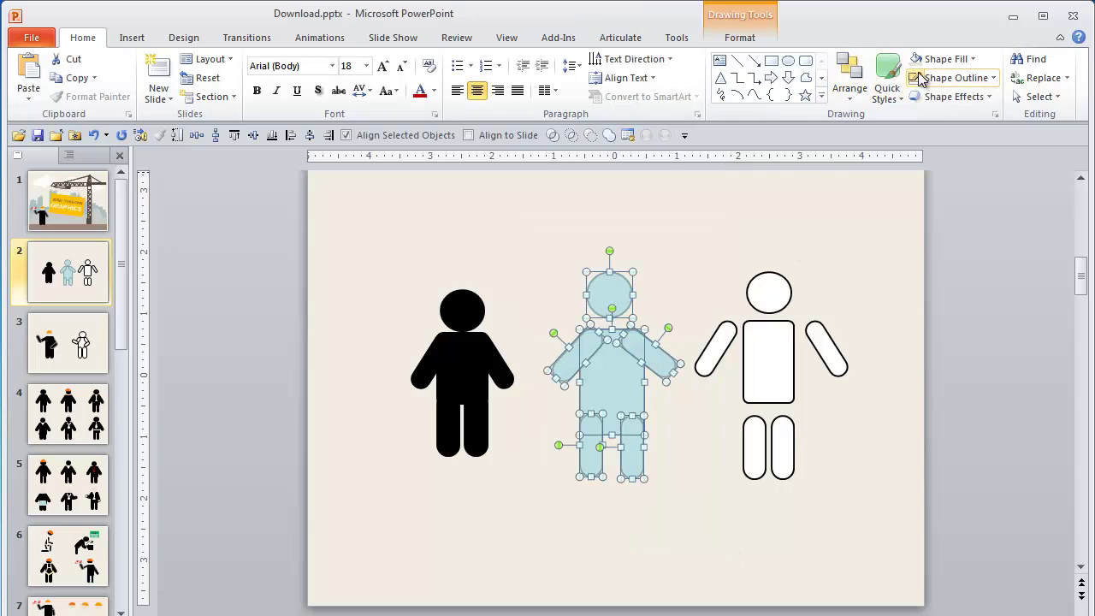
{"action": "left_click", "coordinate": [945, 59]}
{"action": "left_click", "coordinate": [930, 105]}
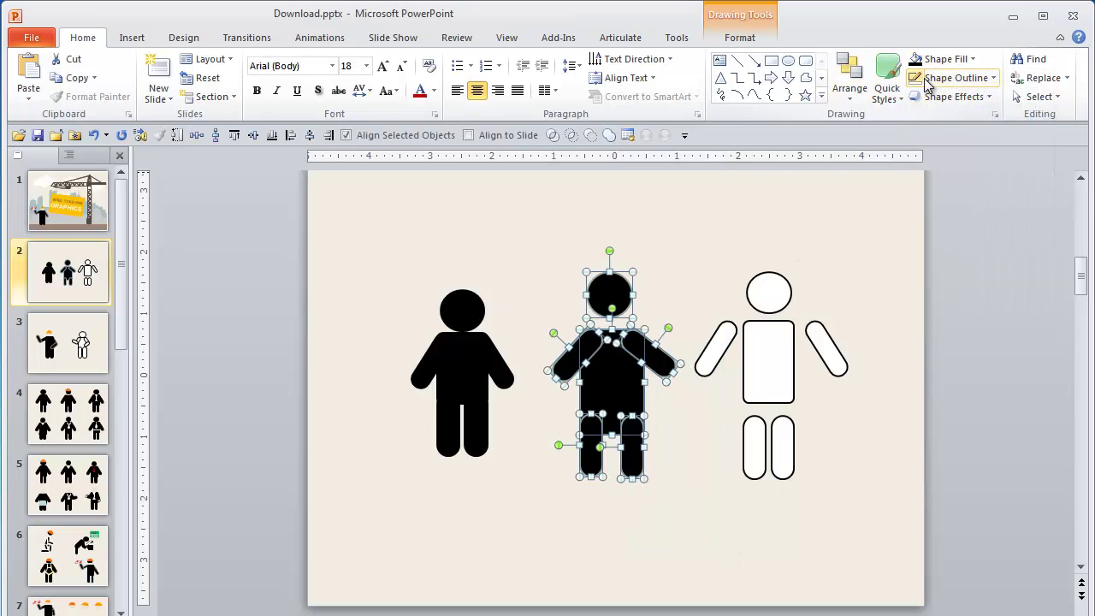
{"action": "left_click", "coordinate": [700, 230]}
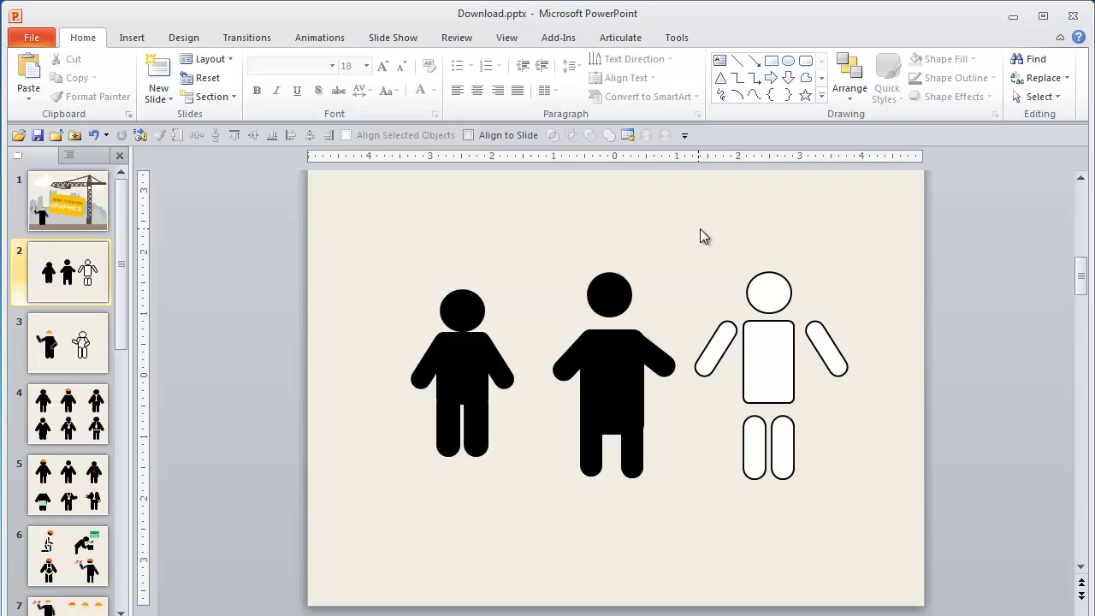
Shift the middle figure's right-hand leg slightly outward to line up with the torso's edge.
{"action": "left_click", "coordinate": [631, 446]}
{"action": "left_click_drag", "start_coordinate": [637, 453], "coordinate": [633, 450]}
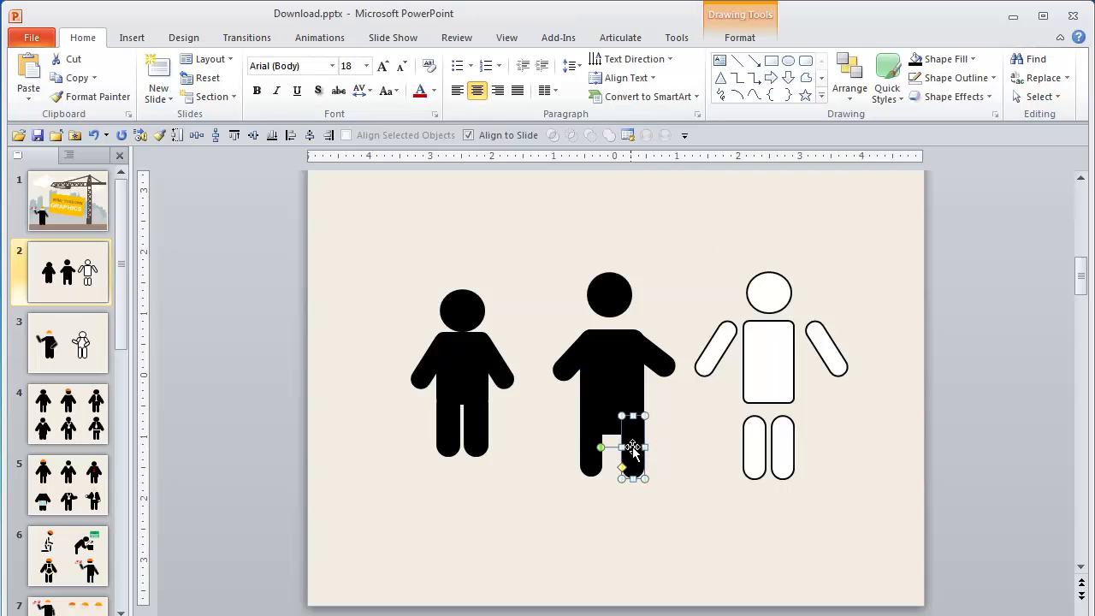
{"action": "left_click", "coordinate": [619, 532]}
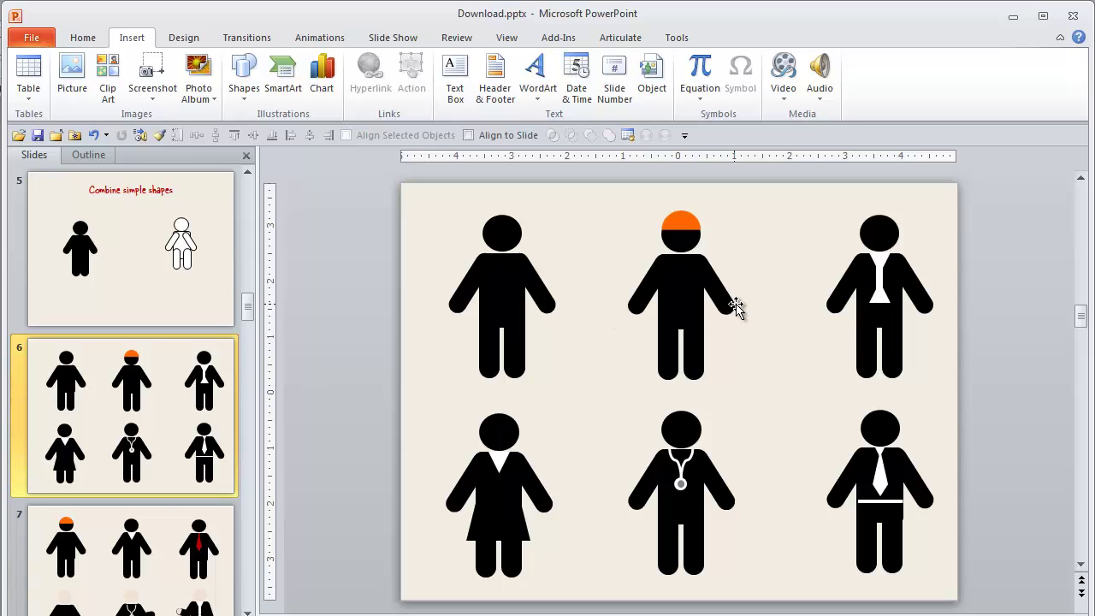
Examine the orange hard hat and the separate tie shapes of the people pictograms on slide 6.
{"action": "left_click", "coordinate": [690, 226]}
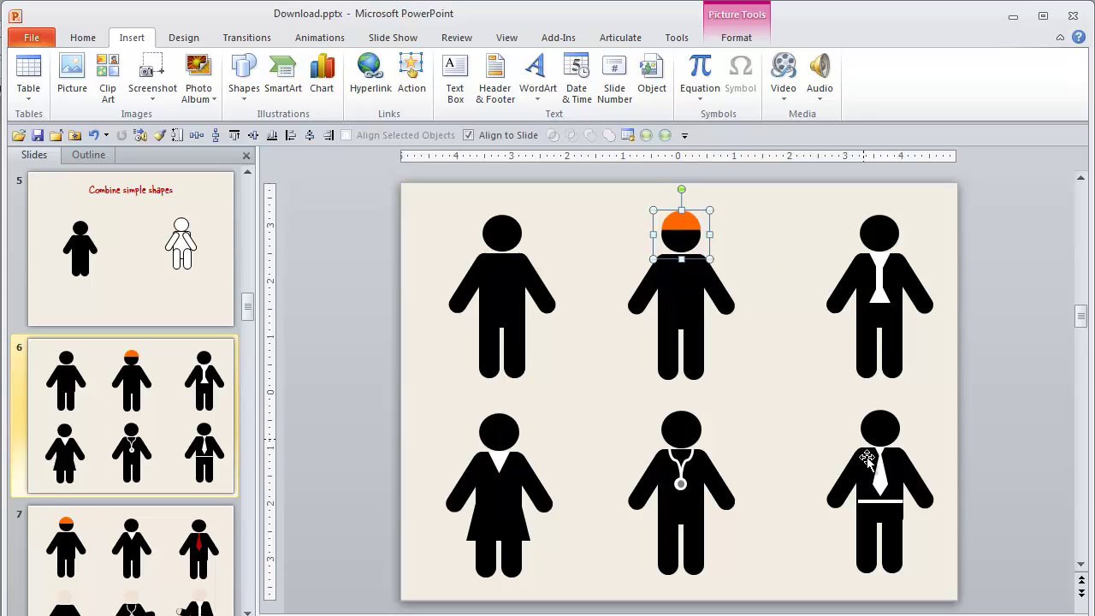
{"action": "left_click", "coordinate": [879, 489]}
{"action": "left_click", "coordinate": [881, 487]}
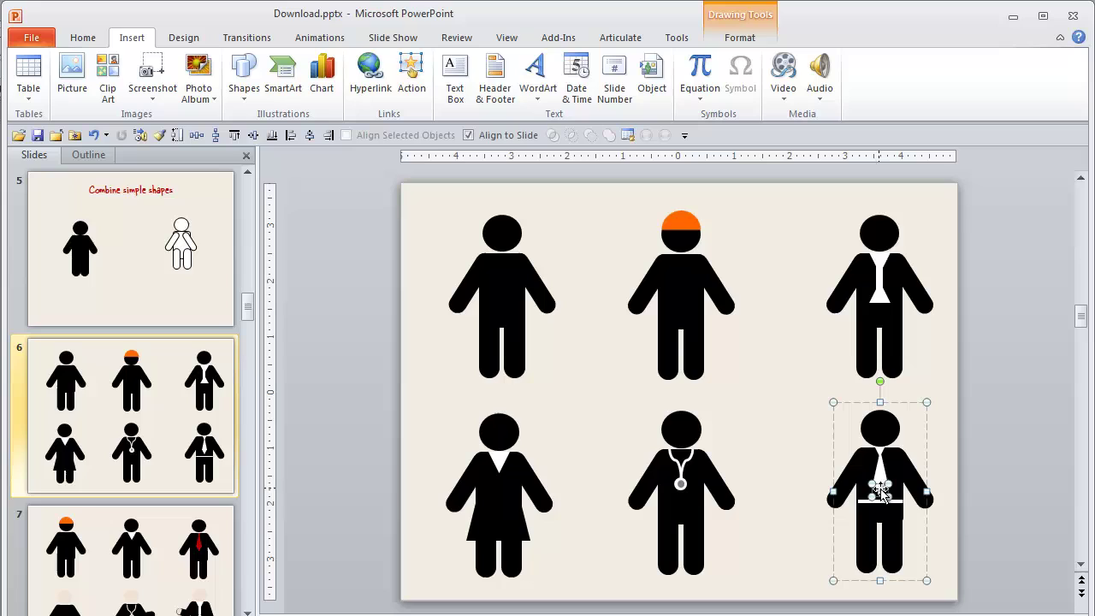
{"action": "left_click_drag", "start_coordinate": [881, 489], "coordinate": [881, 456]}
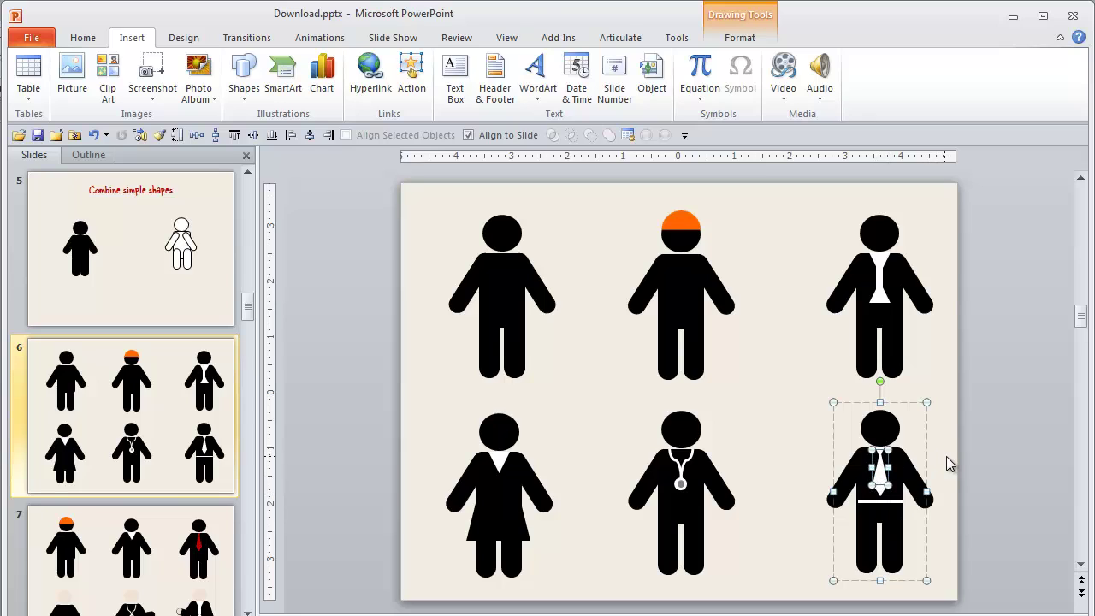
{"action": "left_click", "coordinate": [948, 459]}
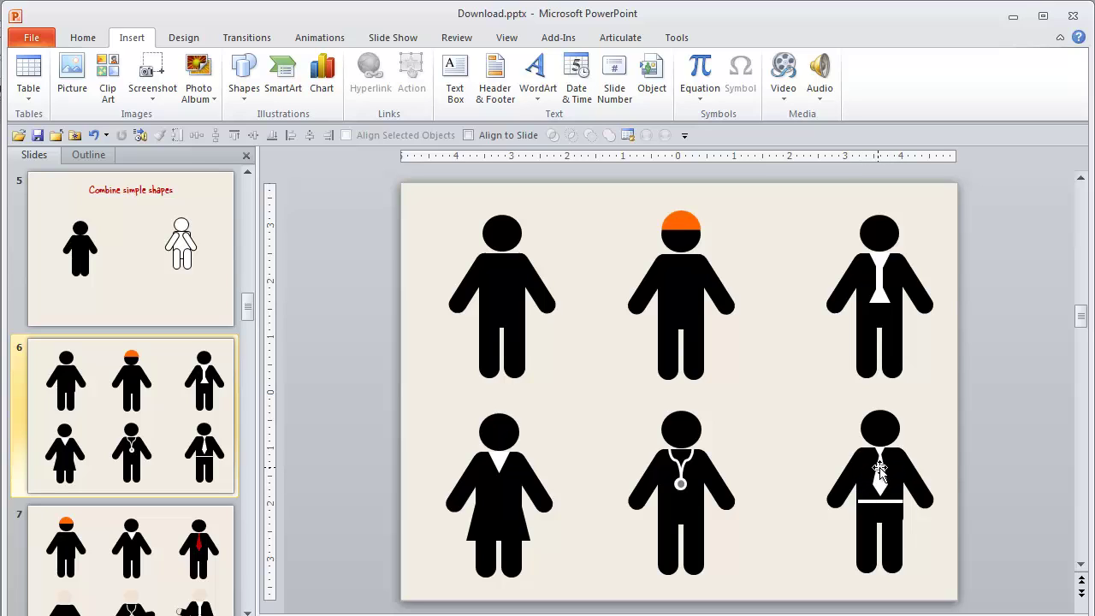
Open slide 7 and examine the light blue skirt shape and the grouped figures with skin-coloured heads.
{"action": "left_click", "coordinate": [166, 549]}
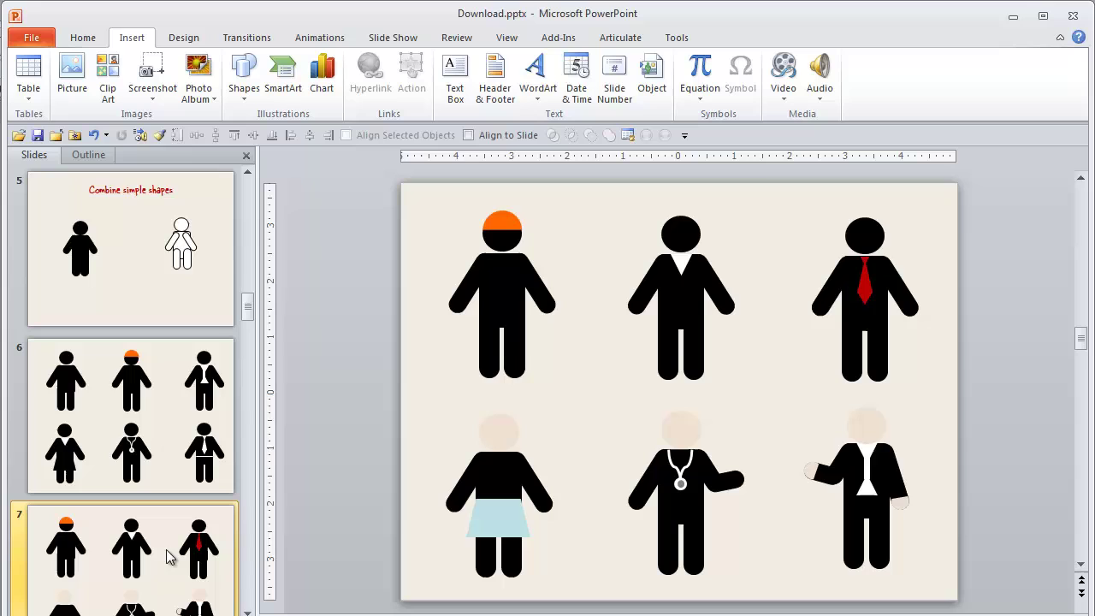
{"action": "left_click", "coordinate": [484, 525]}
{"action": "left_click", "coordinate": [490, 438]}
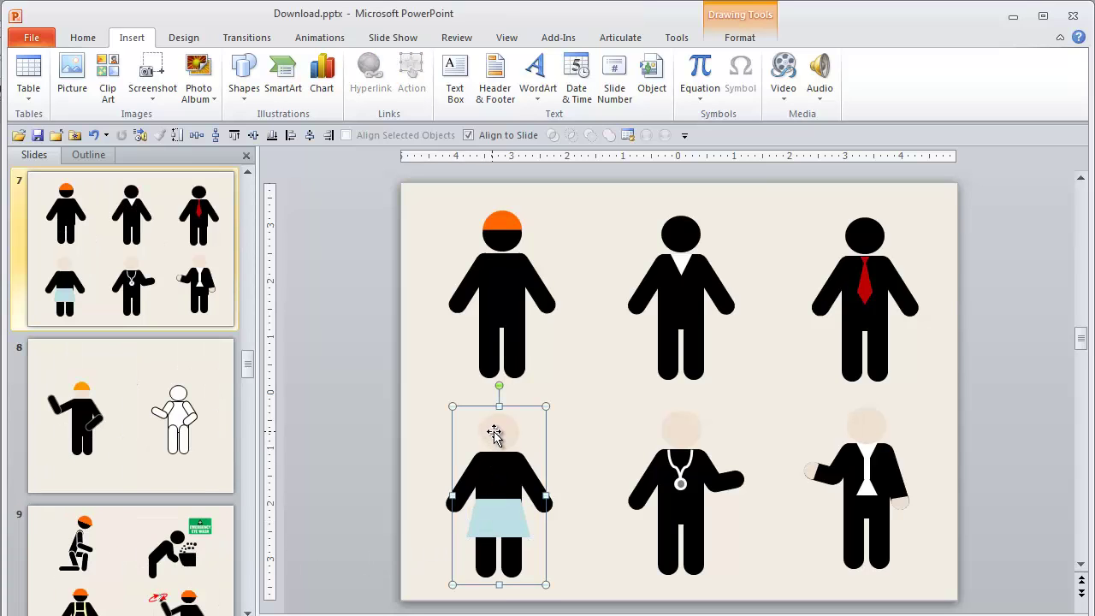
{"action": "left_click", "coordinate": [509, 514]}
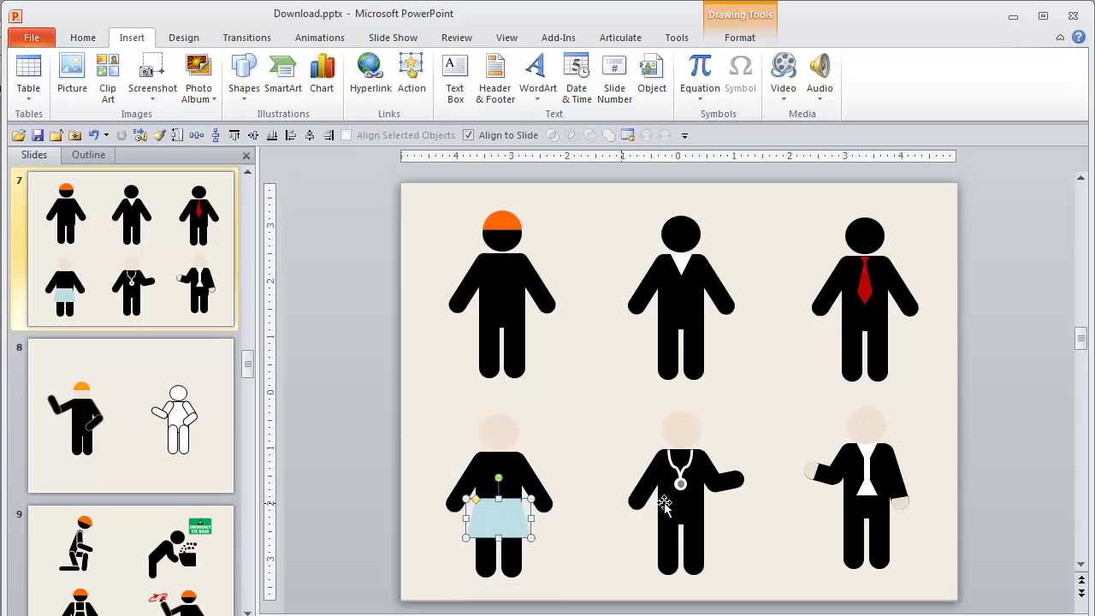
{"action": "left_click", "coordinate": [809, 469]}
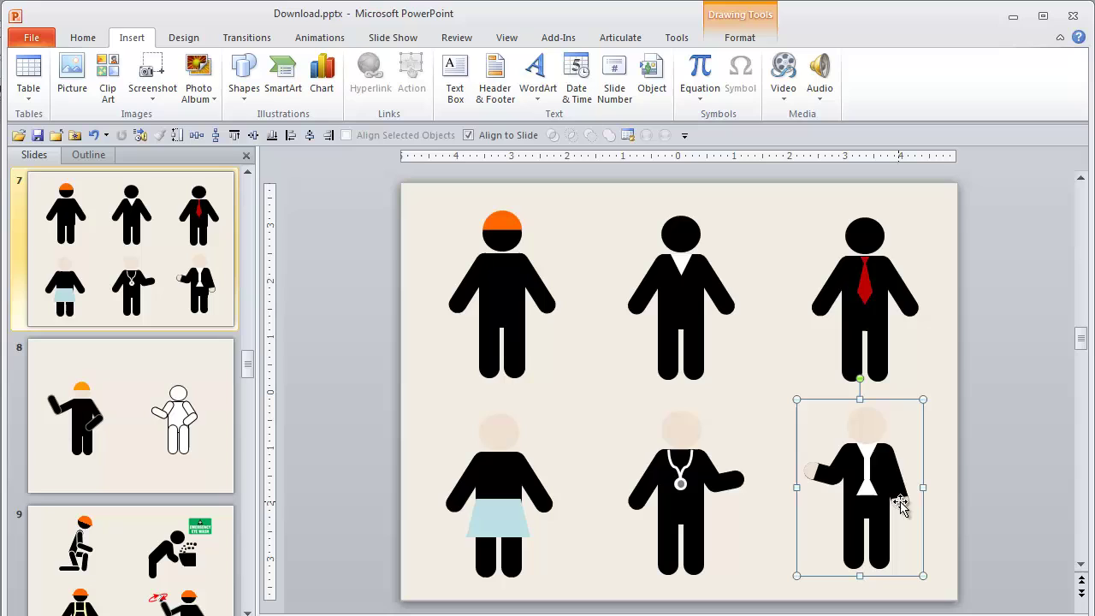
Open slide 9 and examine the separate leg and arm shapes of the kneeling figure.
{"action": "left_click", "coordinate": [214, 562]}
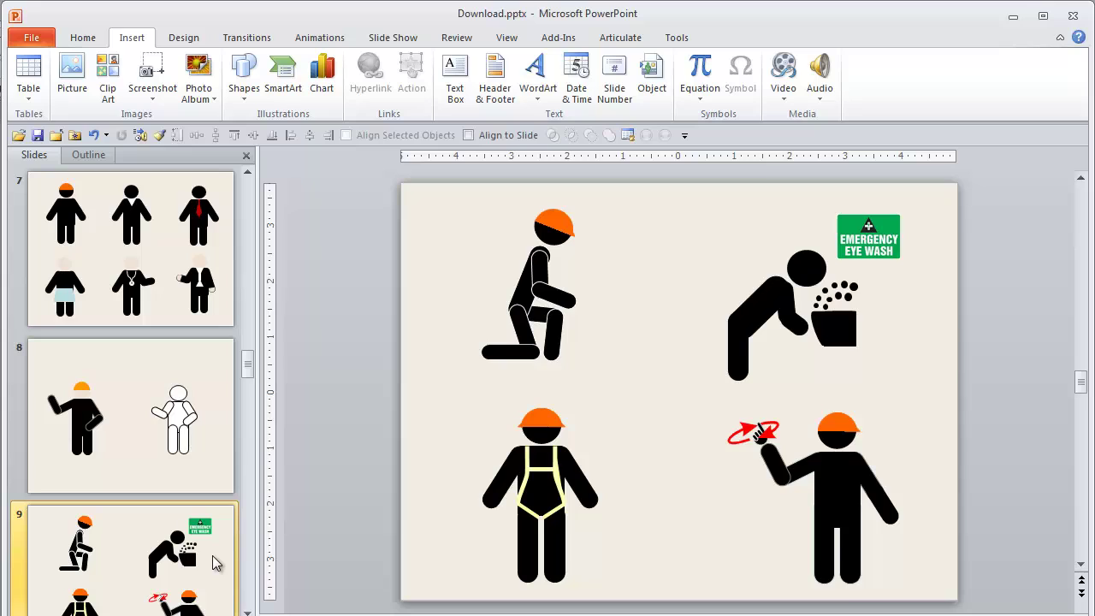
{"action": "left_click", "coordinate": [497, 352]}
{"action": "left_click", "coordinate": [509, 353]}
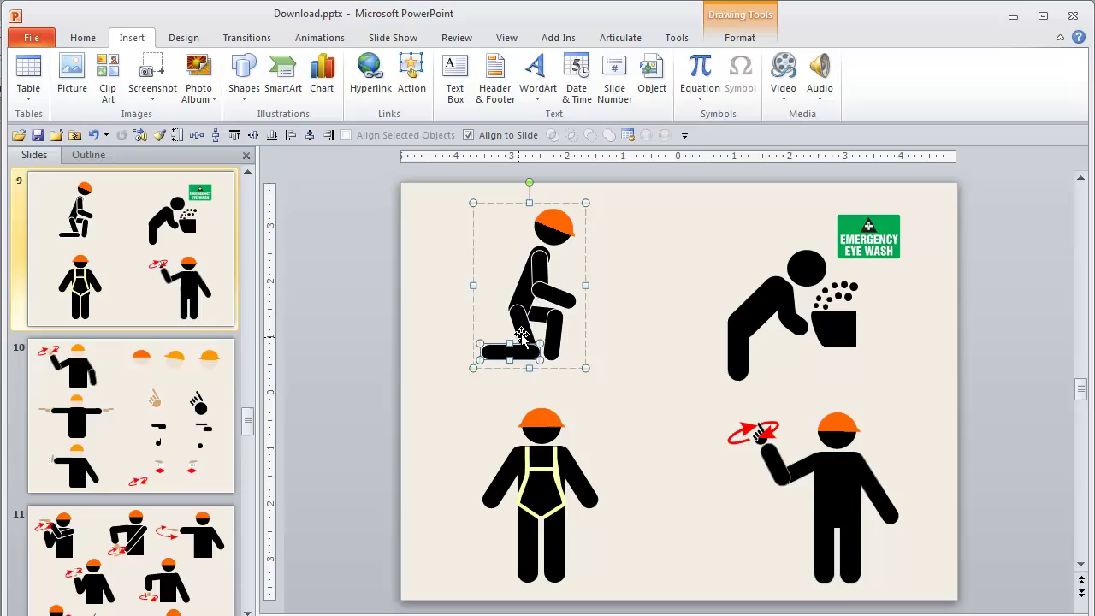
{"action": "left_click", "coordinate": [548, 296]}
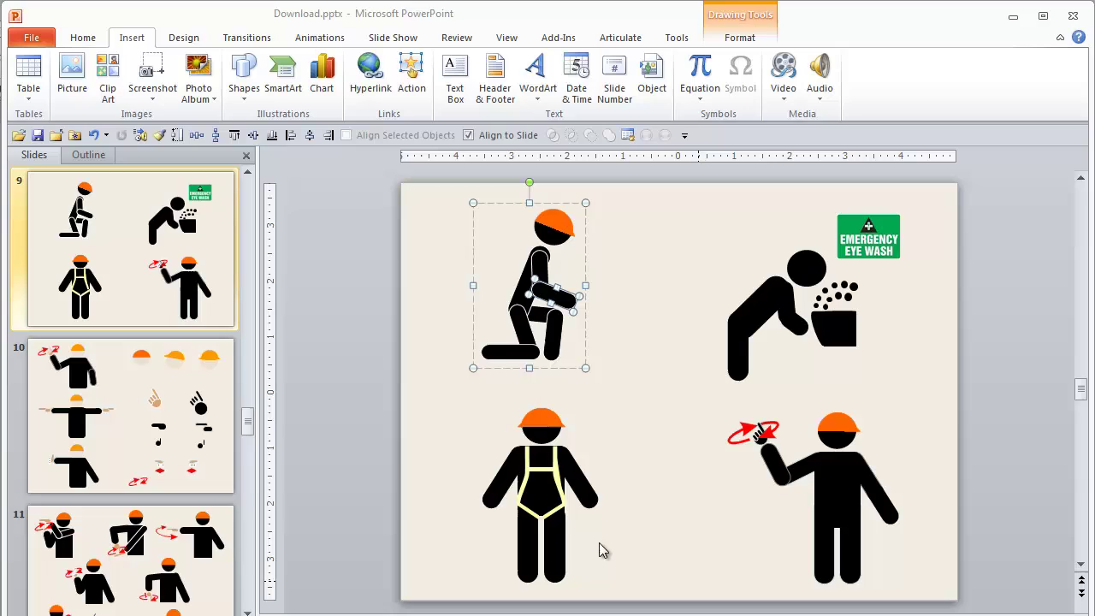
Open slide 10 and examine the hard hat variations and the pointing-hand shapes.
{"action": "left_click", "coordinate": [164, 435]}
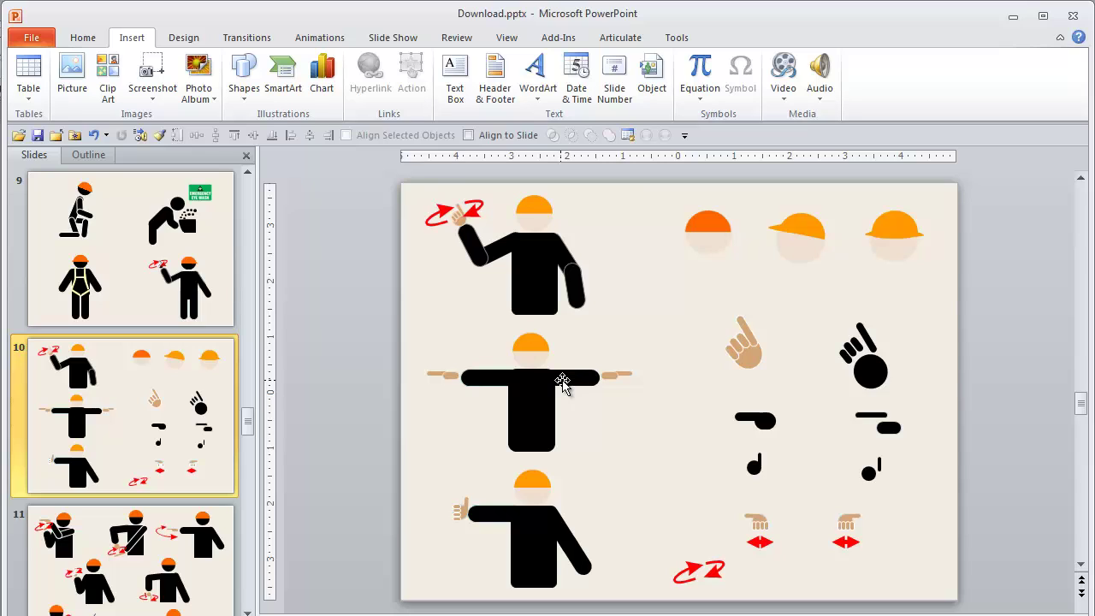
{"action": "left_click", "coordinate": [712, 227]}
{"action": "left_click", "coordinate": [795, 237]}
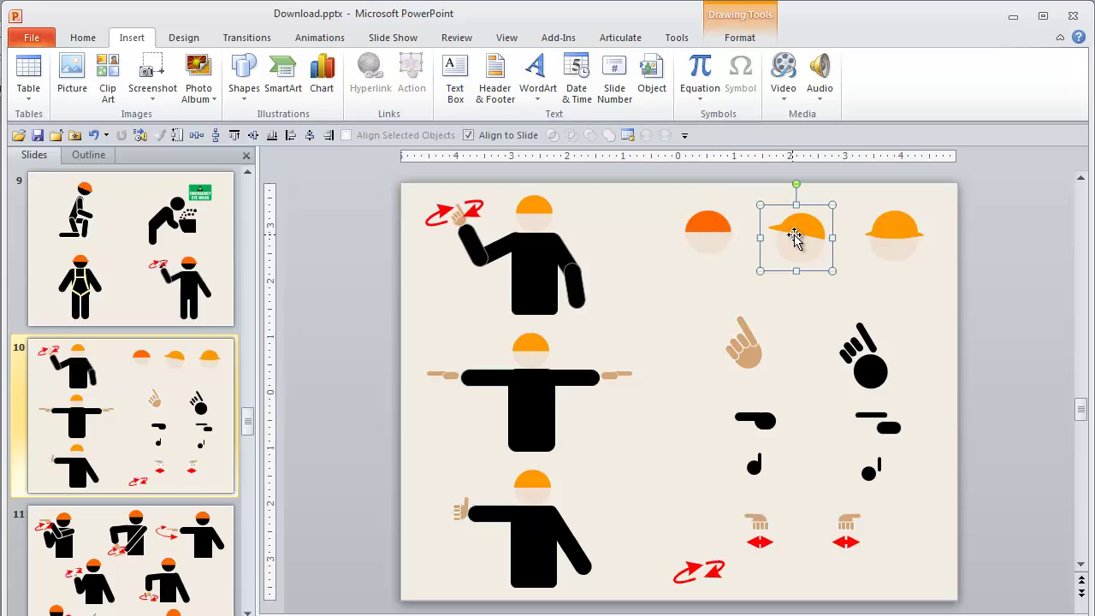
{"action": "left_click", "coordinate": [893, 237]}
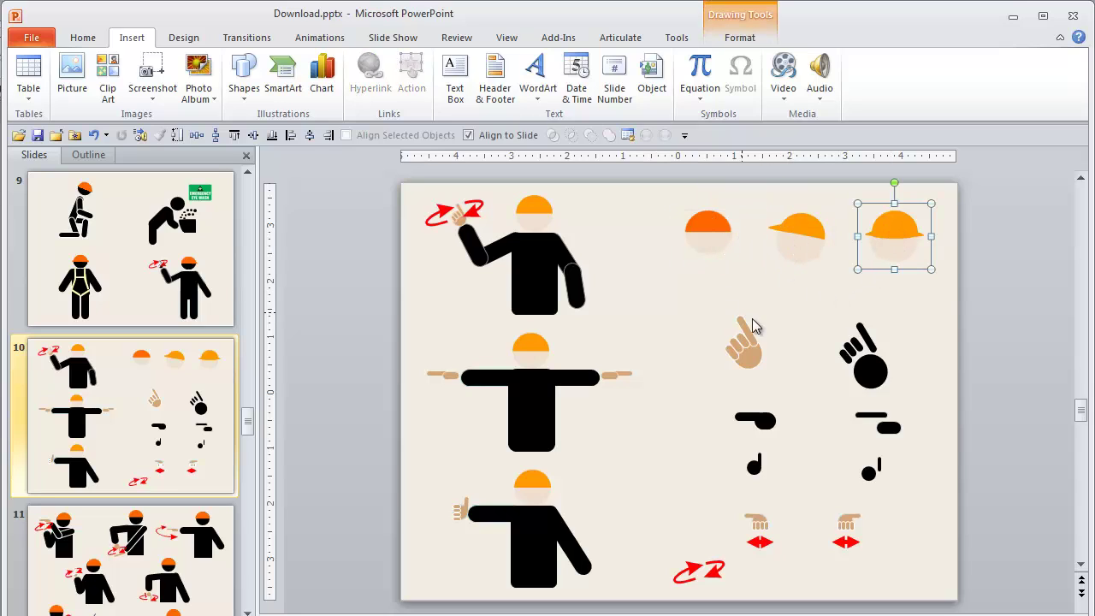
{"action": "left_click", "coordinate": [757, 352]}
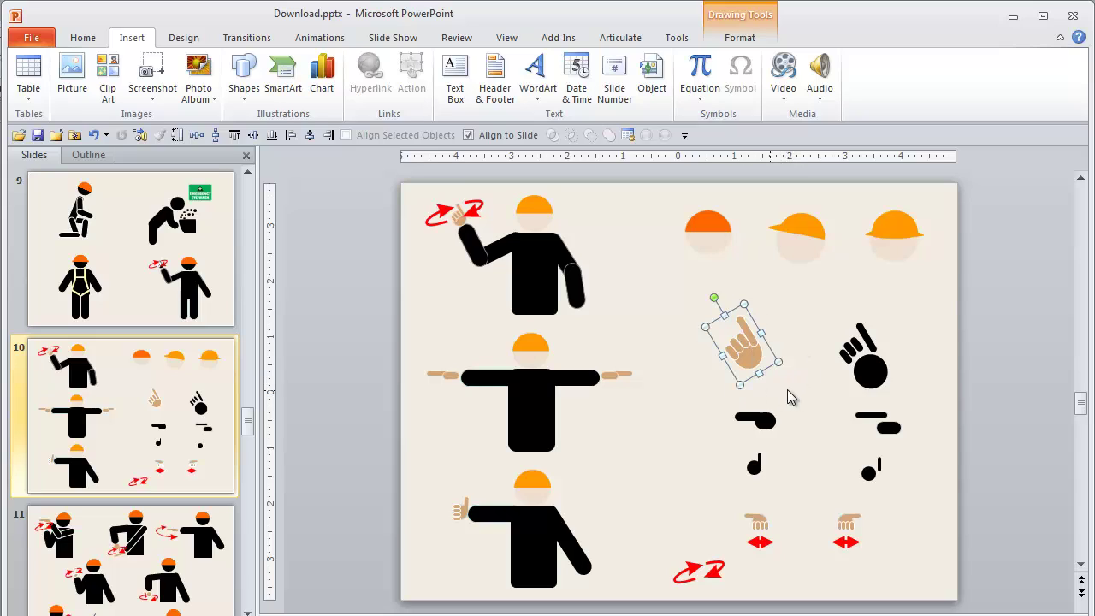
{"action": "left_click", "coordinate": [764, 419]}
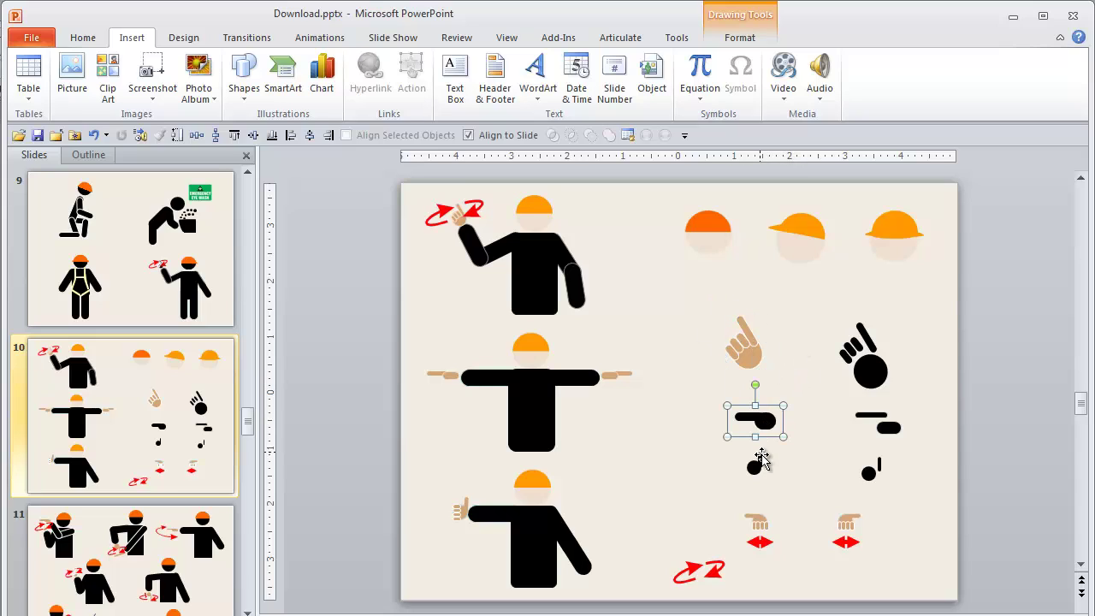
{"action": "left_click", "coordinate": [759, 463]}
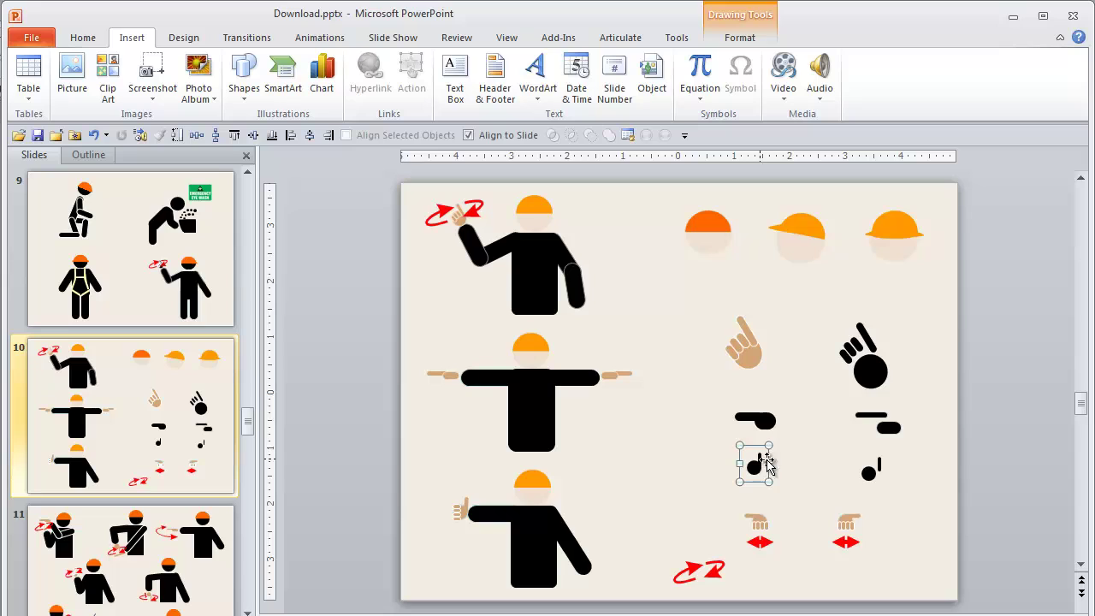
Look over the hand-signal figures on slide 11 and examine the individual shapes forming the first hoist on slide 12.
{"action": "left_click", "coordinate": [225, 572]}
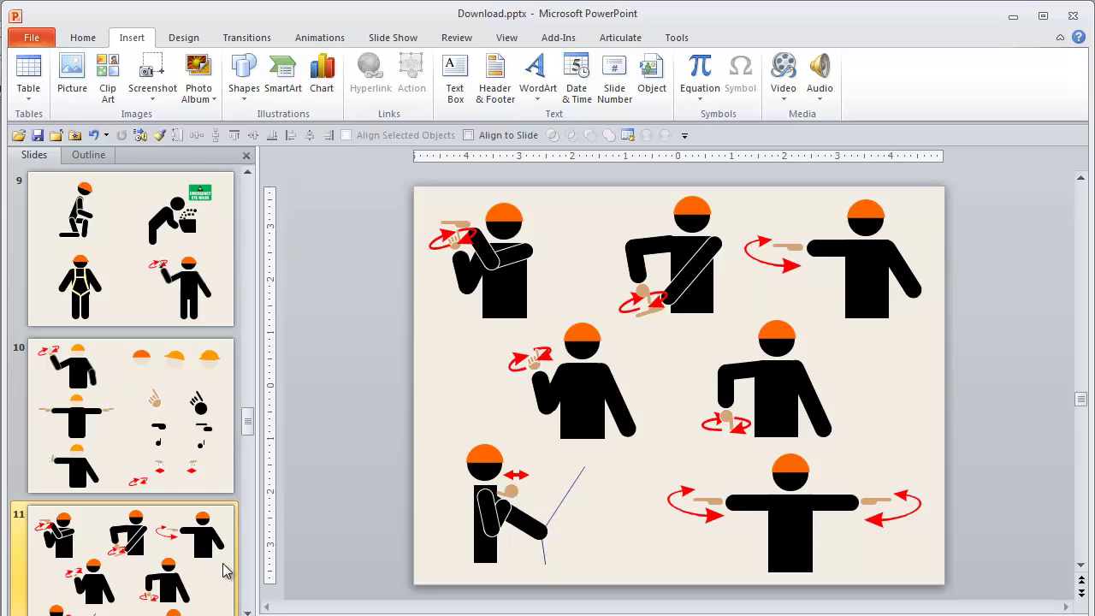
{"action": "scroll", "coordinate": [210, 561], "scroll_direction": "down", "scroll_amount": 2}
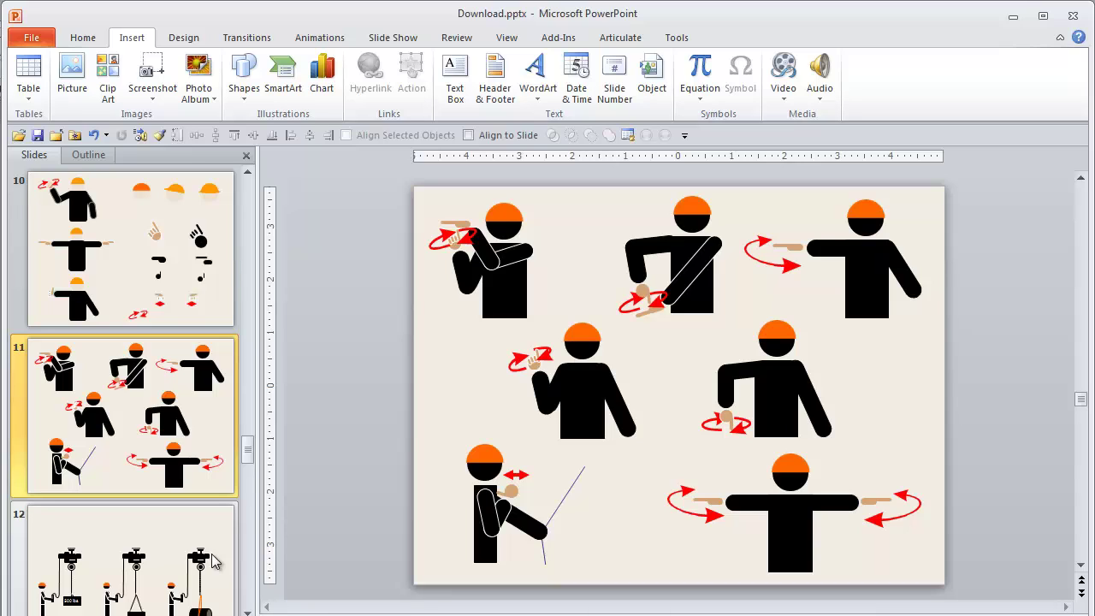
{"action": "left_click", "coordinate": [168, 561]}
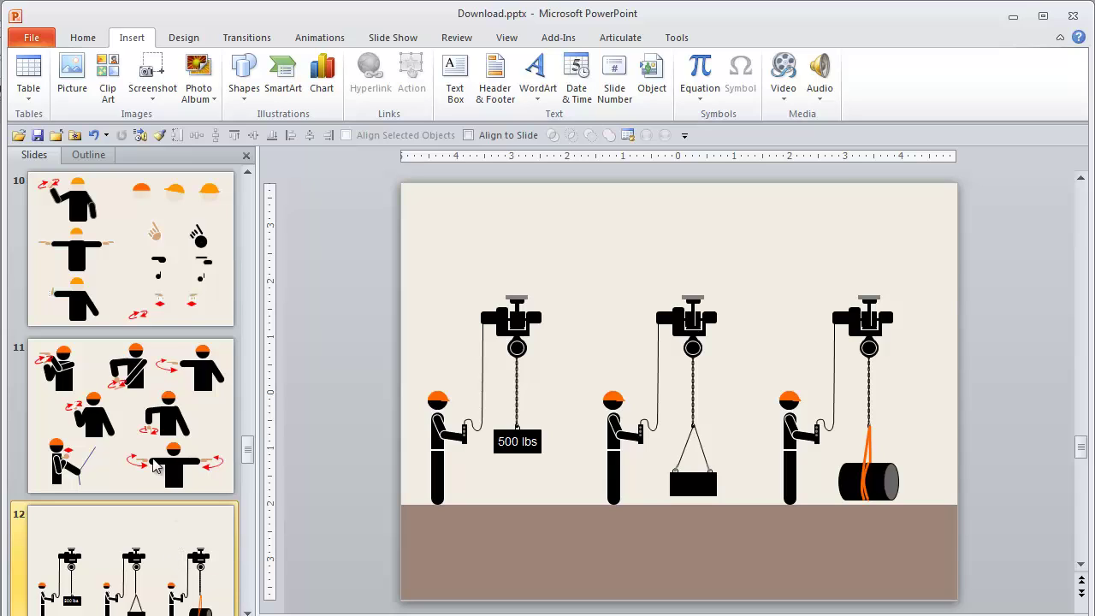
{"action": "left_click", "coordinate": [511, 335]}
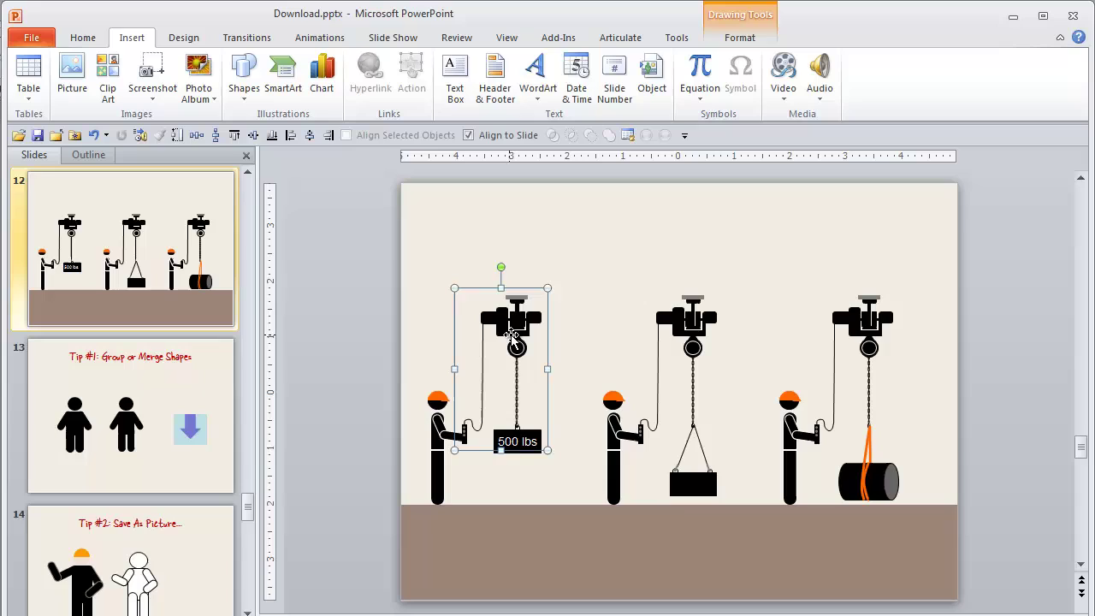
{"action": "left_click", "coordinate": [500, 321]}
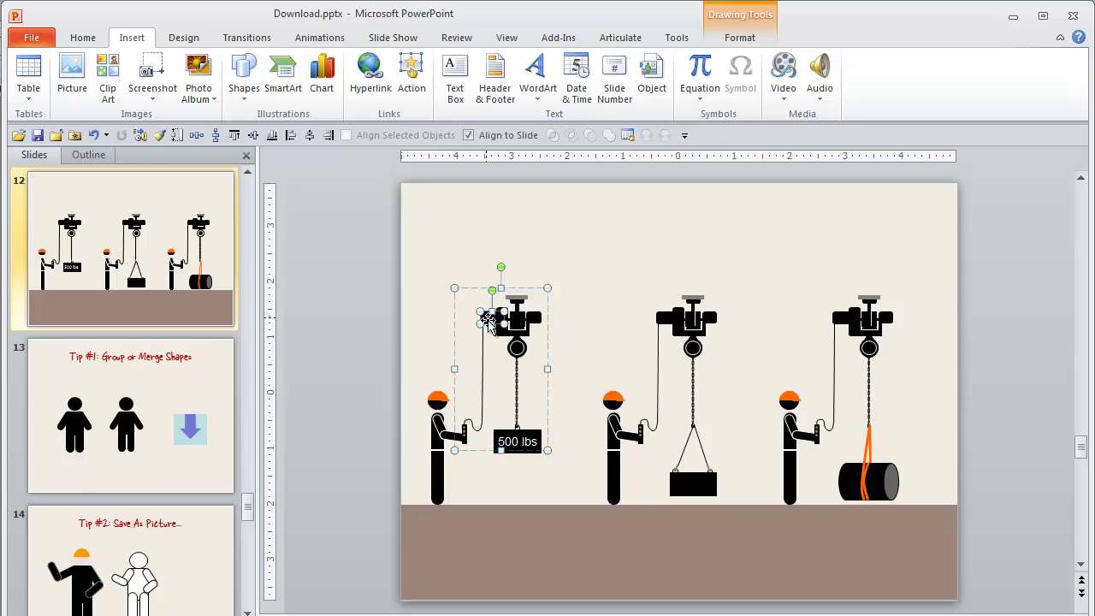
{"action": "left_click", "coordinate": [520, 321]}
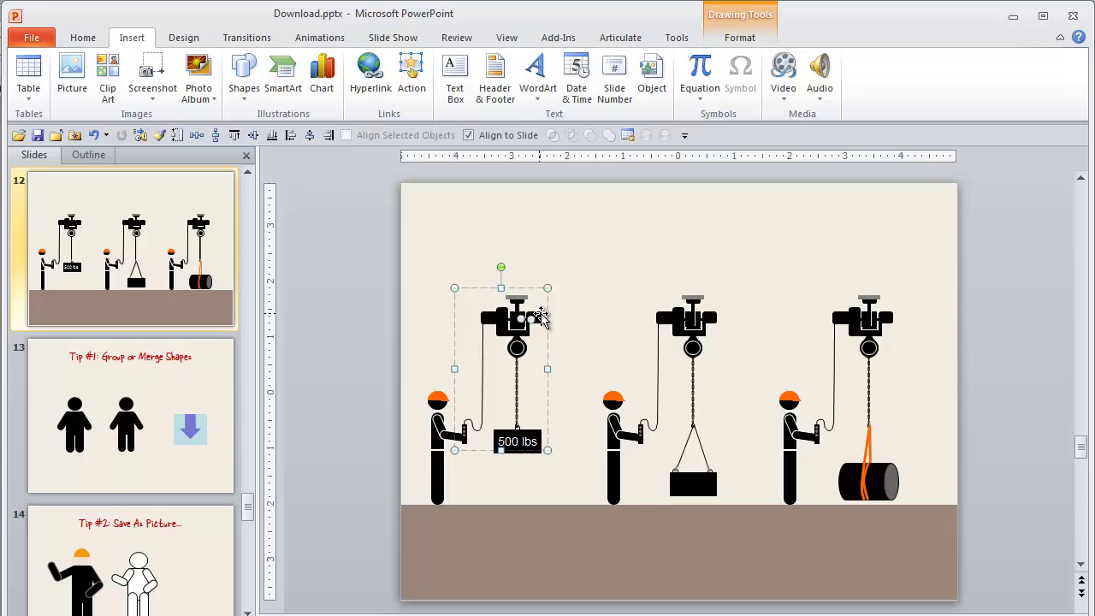
{"action": "left_click", "coordinate": [523, 335]}
{"action": "left_click", "coordinate": [519, 345]}
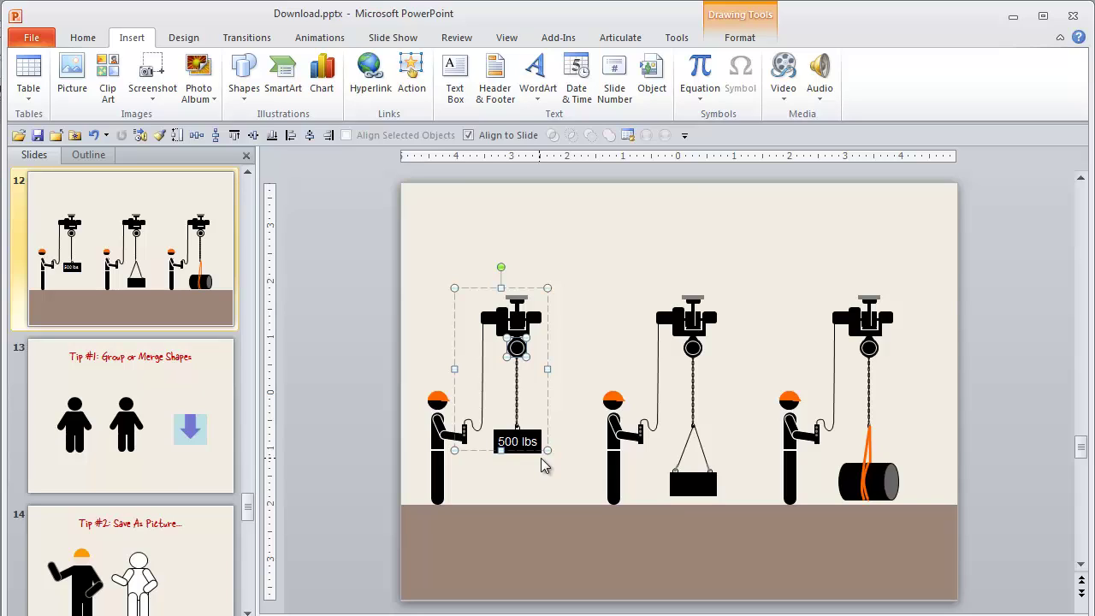
Group all shapes of the first black figure on slide 13 and move the group slightly up and to the left.
{"action": "scroll", "coordinate": [596, 536], "scroll_direction": "down", "scroll_amount": 1}
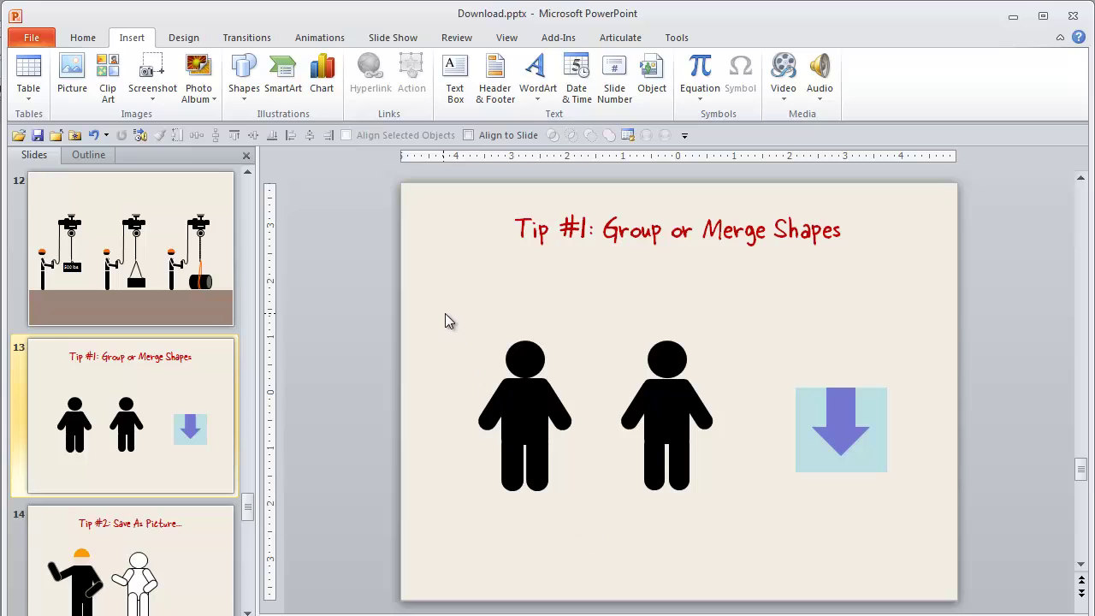
{"action": "left_click_drag", "start_coordinate": [445, 313], "coordinate": [597, 520]}
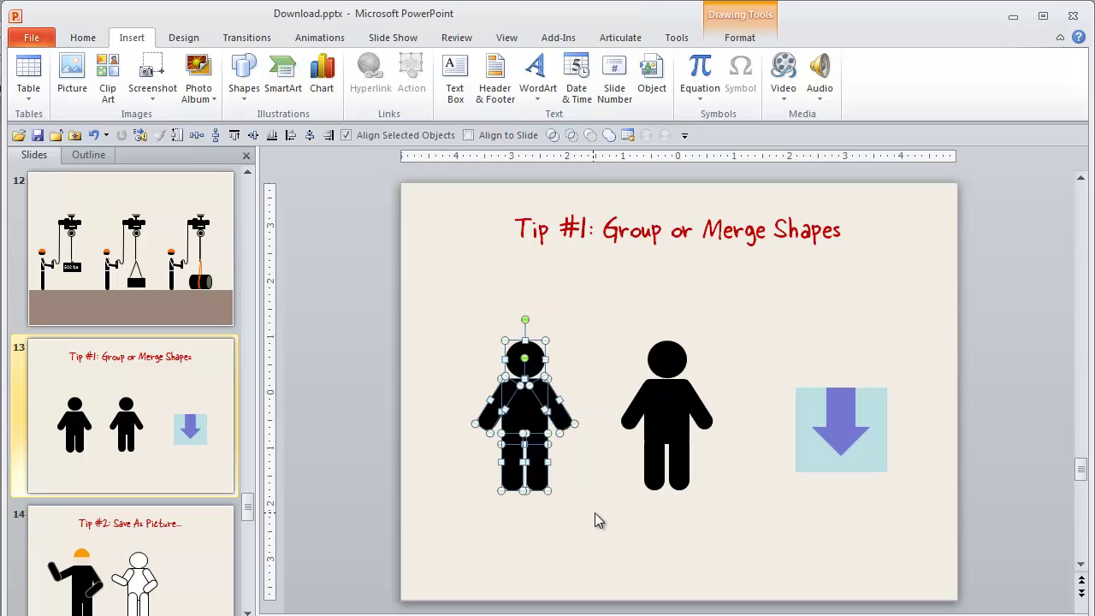
{"action": "right_click", "coordinate": [527, 414]}
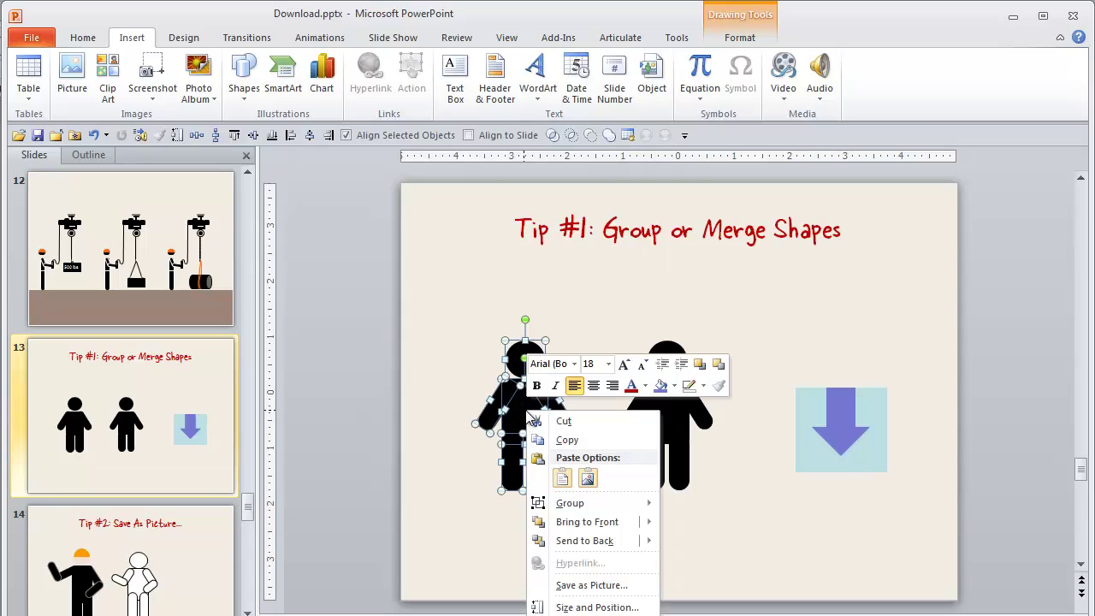
{"action": "mouse_move", "coordinate": [577, 504]}
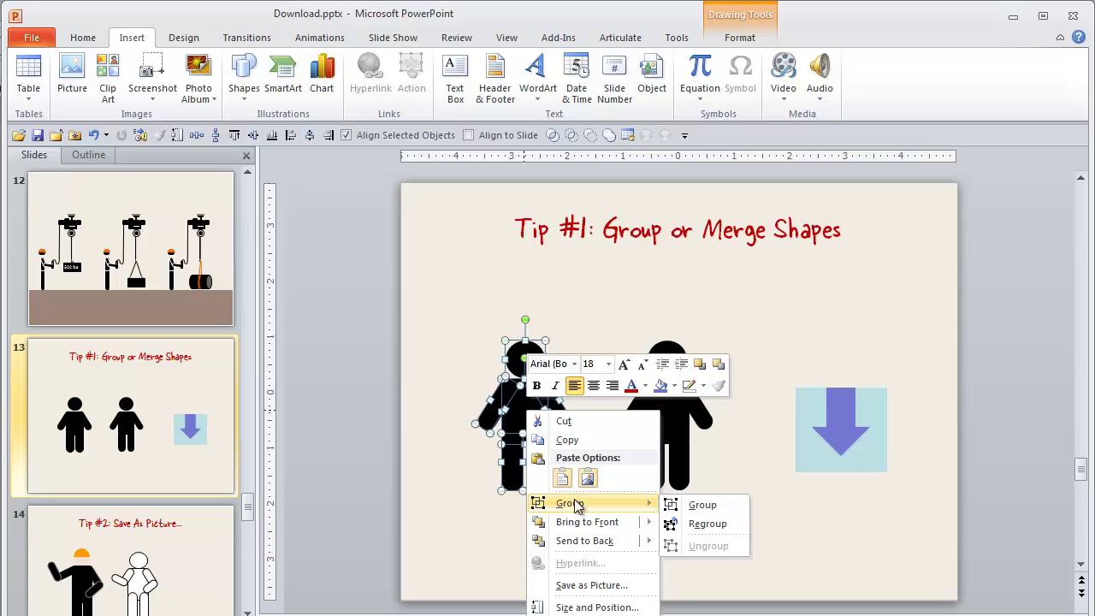
{"action": "left_click", "coordinate": [711, 505]}
{"action": "left_click_drag", "start_coordinate": [530, 415], "coordinate": [506, 363]}
{"action": "mouse_move", "coordinate": [508, 420]}
{"action": "left_mouse_down"}
{"action": "mouse_move", "coordinate": [529, 448]}
{"action": "mouse_move", "coordinate": [505, 487]}
{"action": "mouse_move", "coordinate": [552, 496]}
{"action": "mouse_move", "coordinate": [520, 467]}
{"action": "mouse_move", "coordinate": [514, 439]}
{"action": "left_mouse_up"}
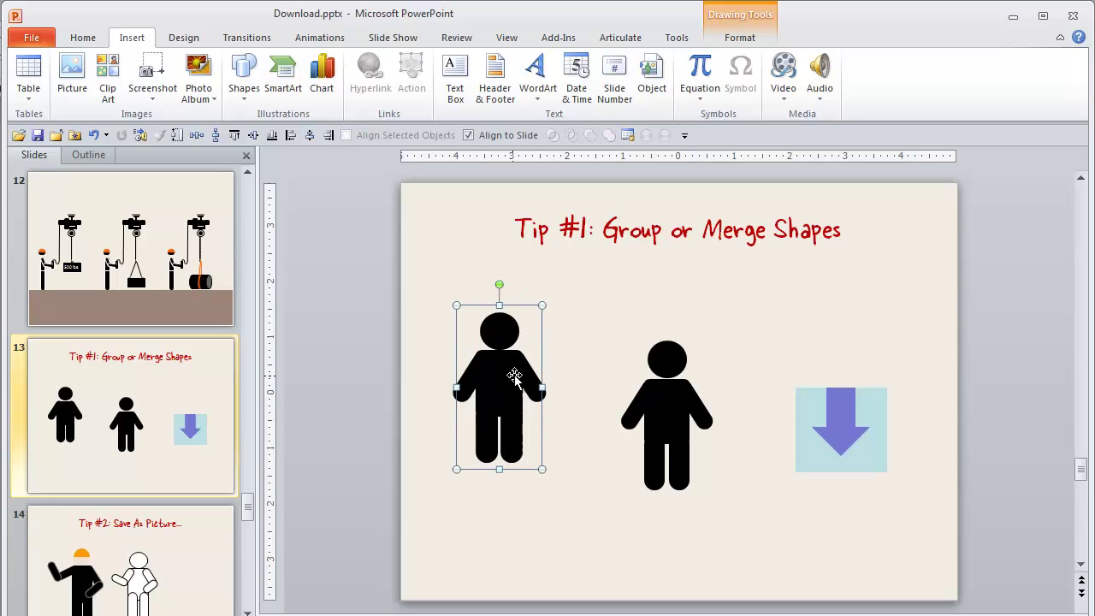
Fill only the head of the grouped figure with the light skin tone from the recent colours.
{"action": "left_click", "coordinate": [509, 335]}
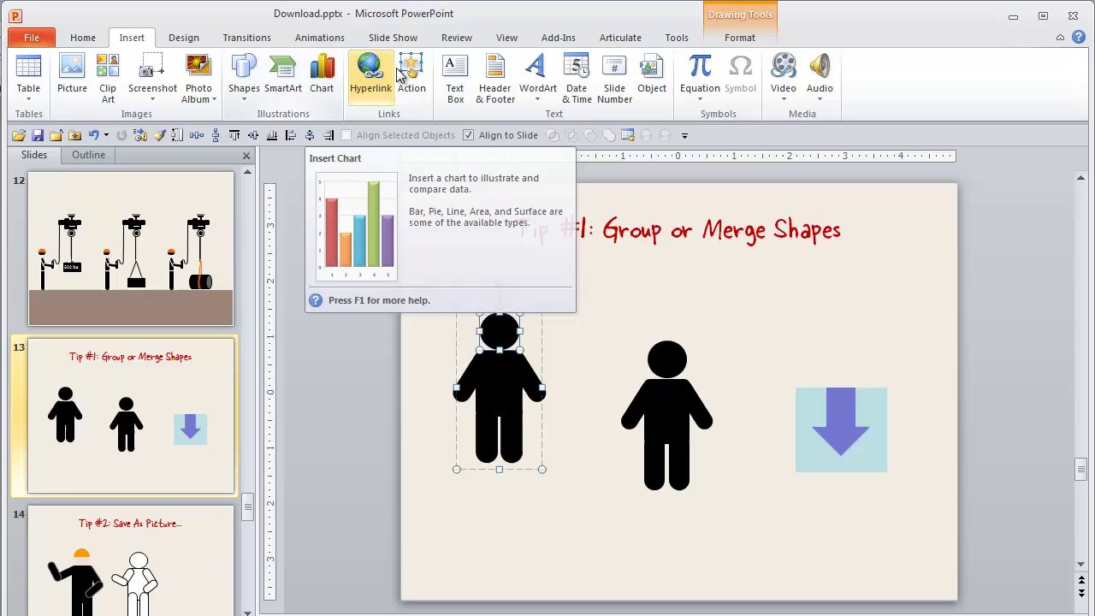
{"action": "left_click", "coordinate": [728, 37]}
{"action": "left_click", "coordinate": [446, 59]}
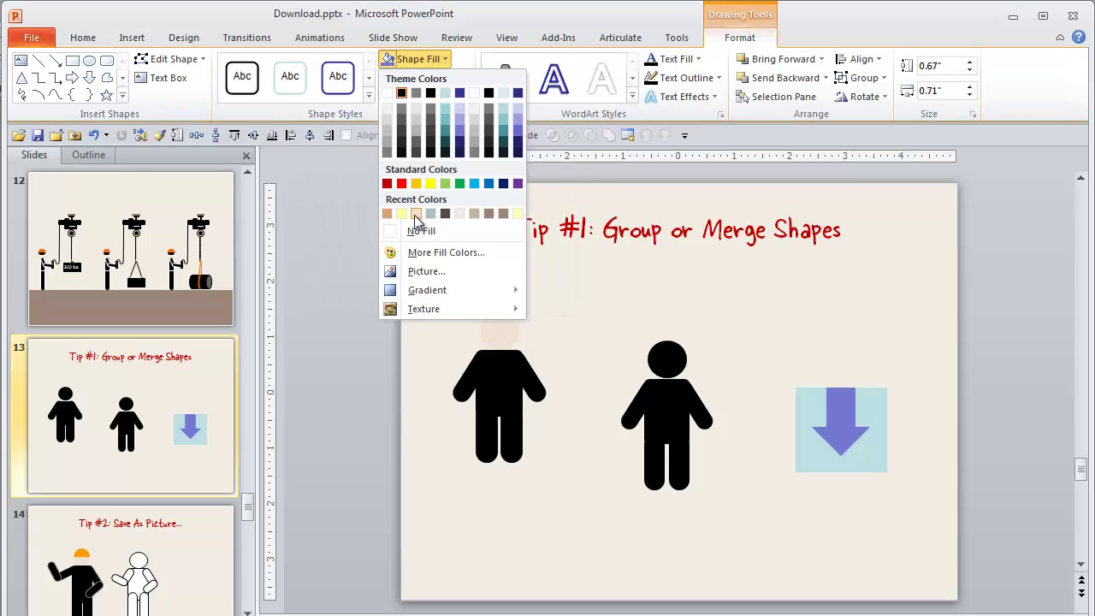
{"action": "left_click", "coordinate": [414, 213]}
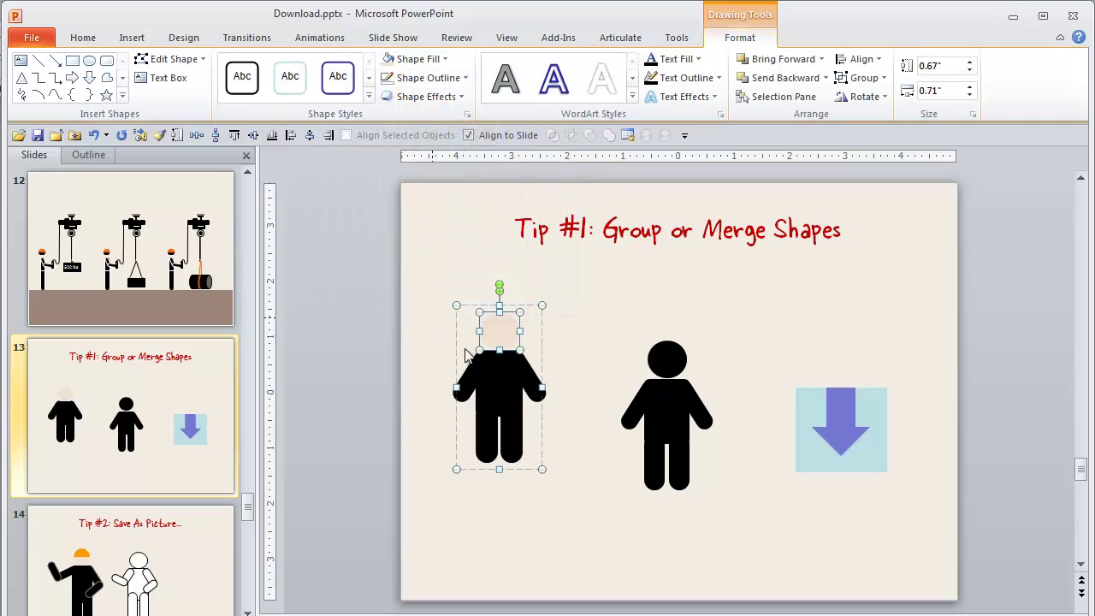
{"action": "left_click", "coordinate": [499, 384]}
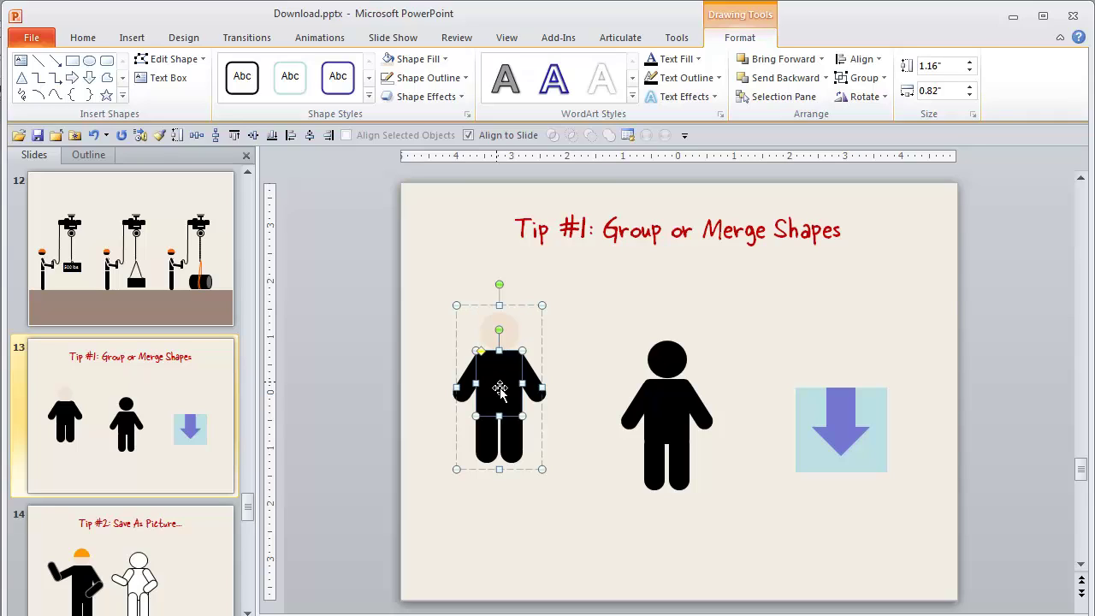
Merge all shapes of the middle black figure into one single shape and move it level with the grouped figure.
{"action": "left_click", "coordinate": [648, 422]}
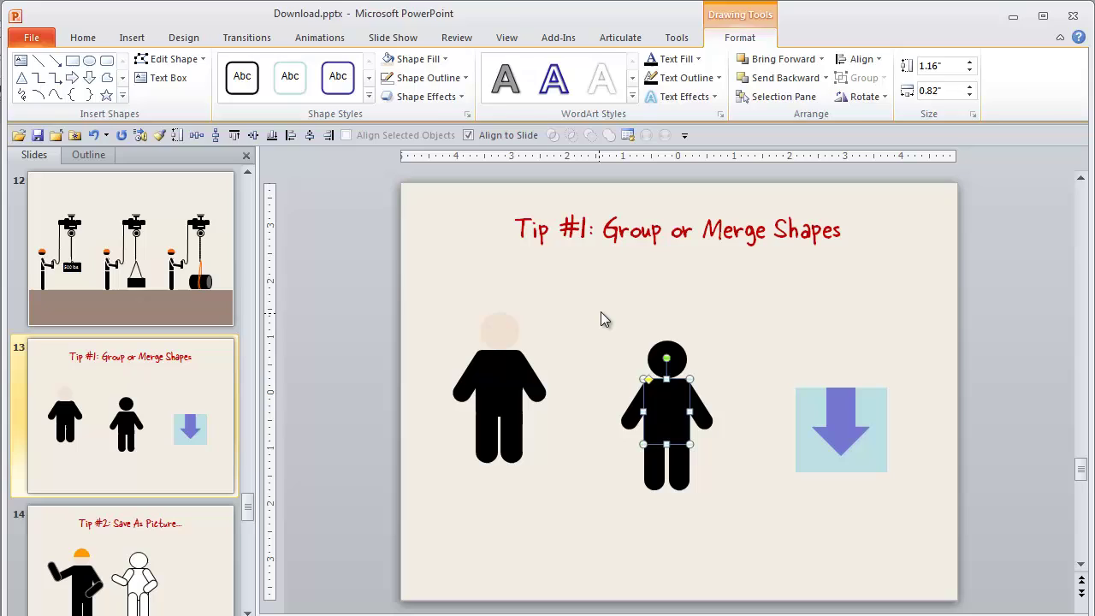
{"action": "mouse_move", "coordinate": [600, 311]}
{"action": "left_mouse_down"}
{"action": "mouse_move", "coordinate": [625, 362]}
{"action": "mouse_move", "coordinate": [746, 515]}
{"action": "left_mouse_up"}
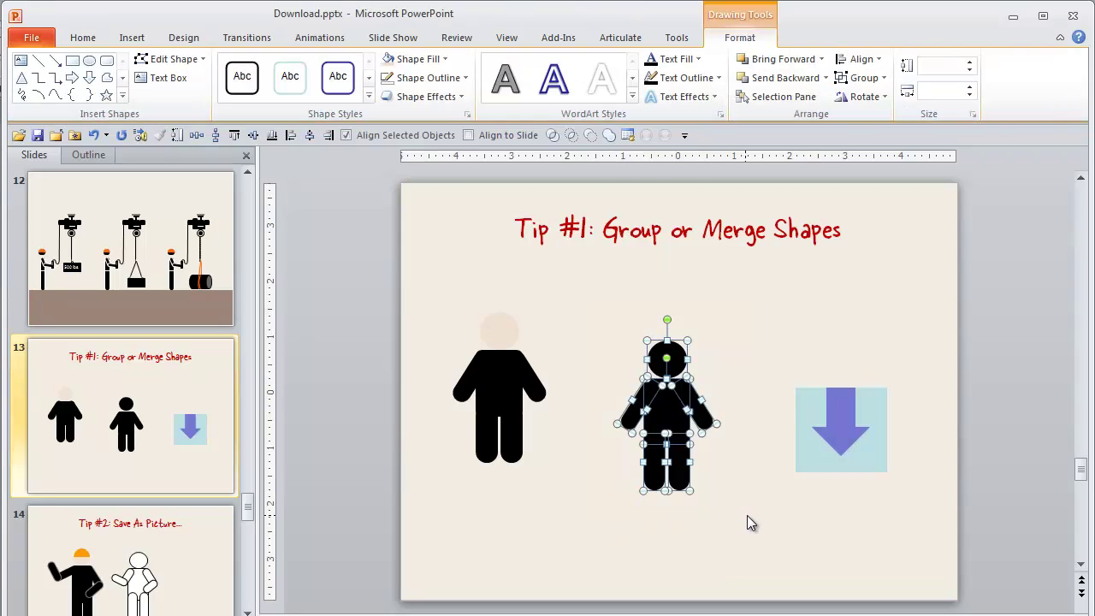
{"action": "left_click", "coordinate": [609, 136]}
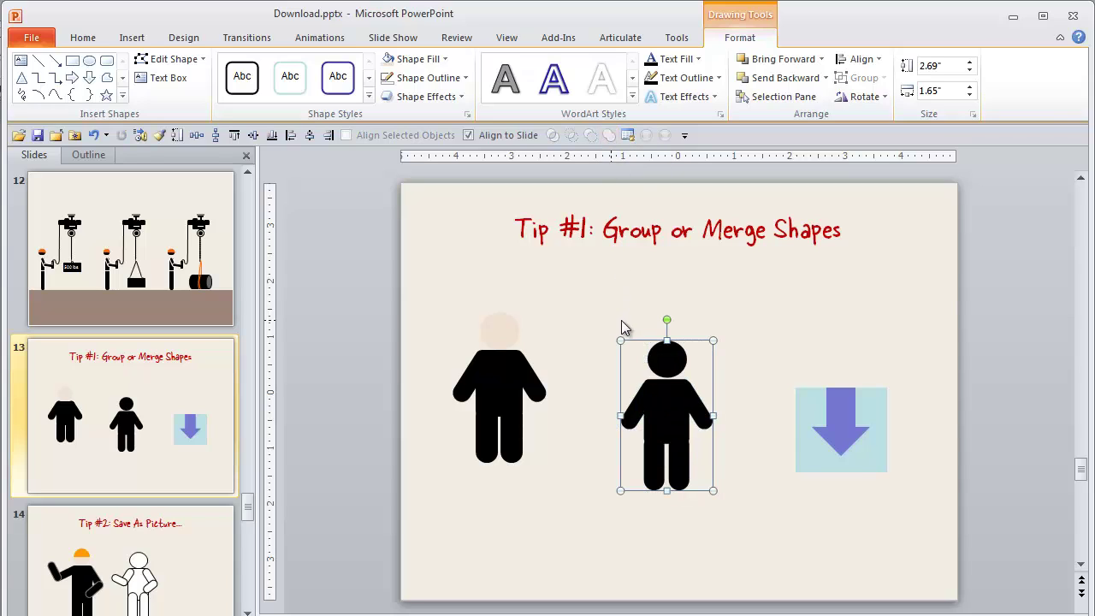
{"action": "left_click_drag", "start_coordinate": [680, 392], "coordinate": [655, 384]}
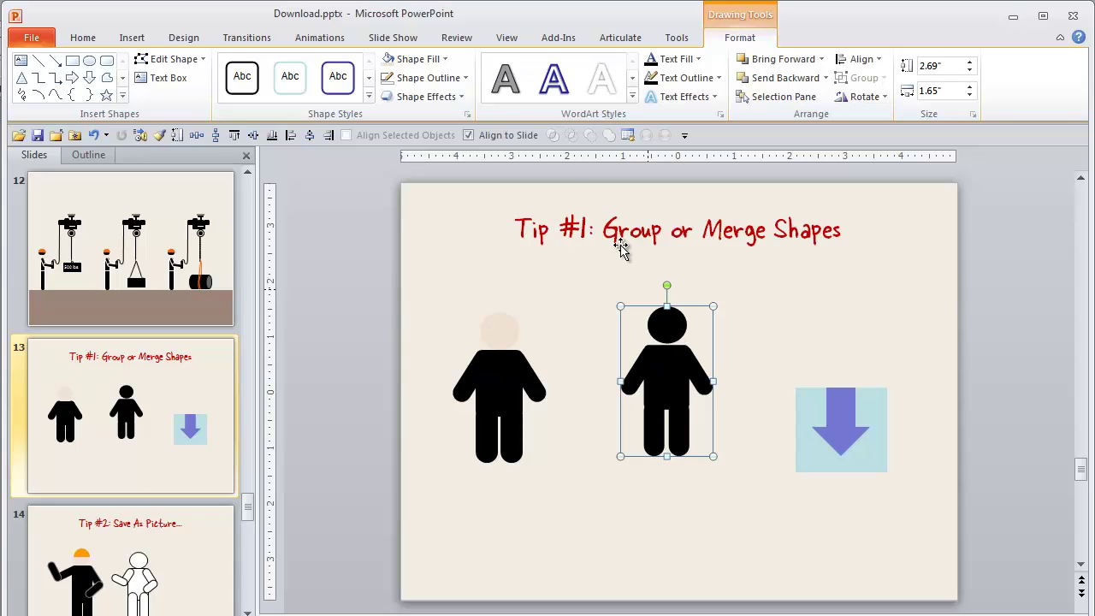
Fill the merged middle figure with a grey gradient that lightens toward the feet and shift it slightly down and left.
{"action": "left_click", "coordinate": [417, 58]}
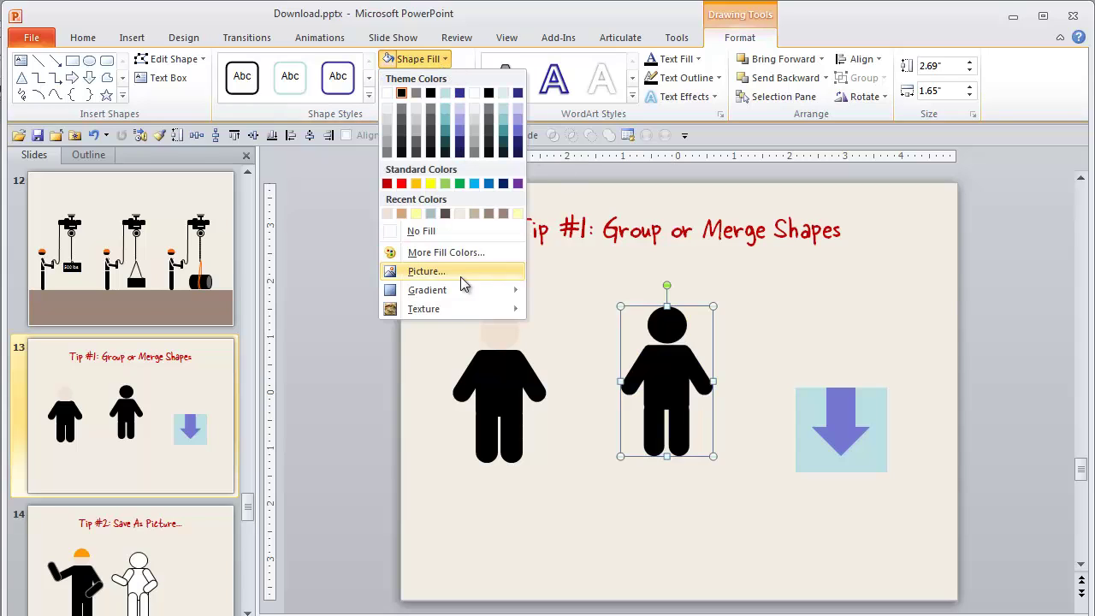
{"action": "mouse_move", "coordinate": [463, 291]}
{"action": "left_click", "coordinate": [582, 377]}
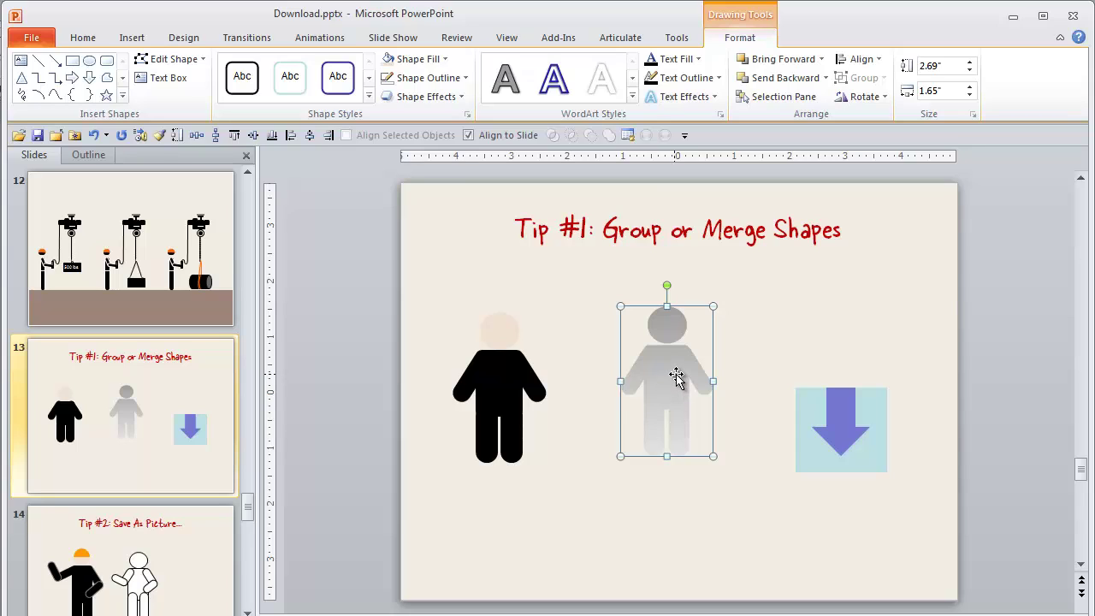
{"action": "left_click_drag", "start_coordinate": [675, 377], "coordinate": [663, 385]}
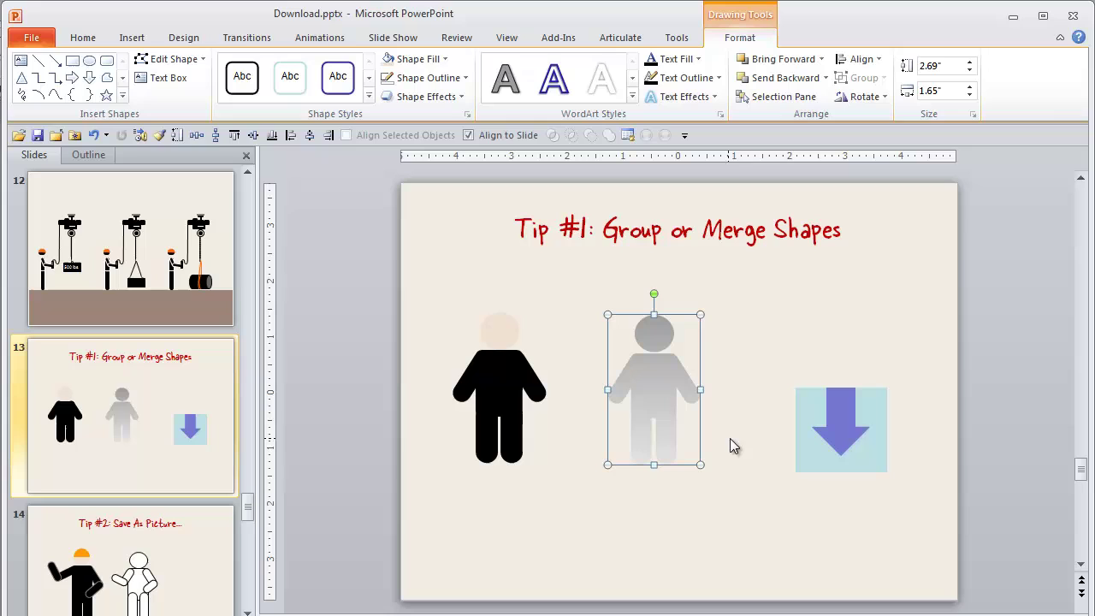
Cut the purple arrow out of the light blue rectangle and move the resulting shape up and to the left.
{"action": "left_click_drag", "start_coordinate": [755, 355], "coordinate": [916, 516]}
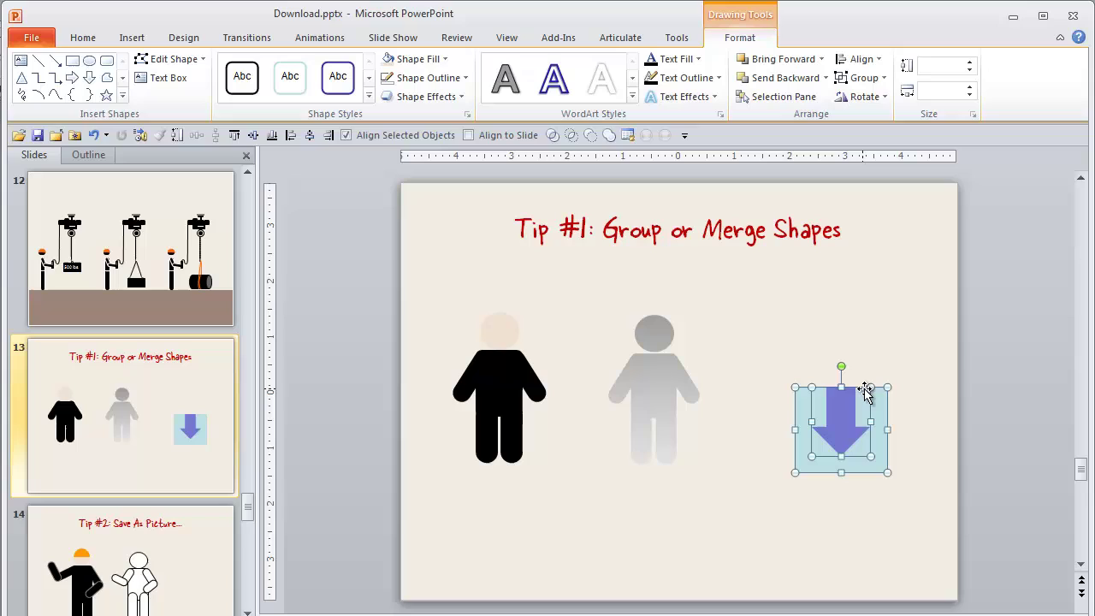
{"action": "left_click", "coordinate": [552, 137]}
{"action": "left_click", "coordinate": [766, 471]}
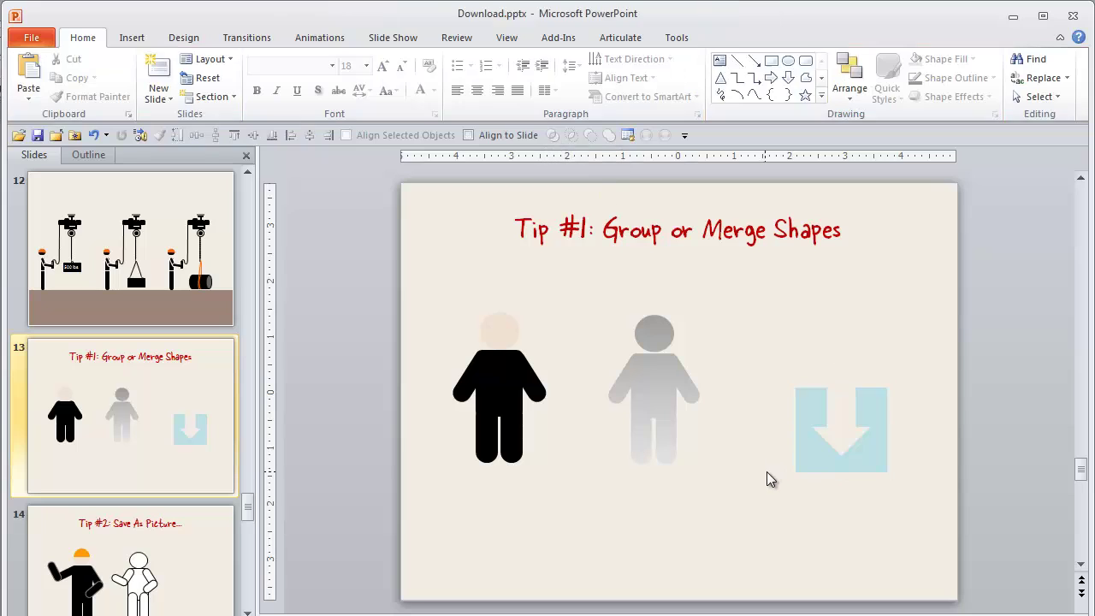
{"action": "left_click_drag", "start_coordinate": [849, 466], "coordinate": [821, 412]}
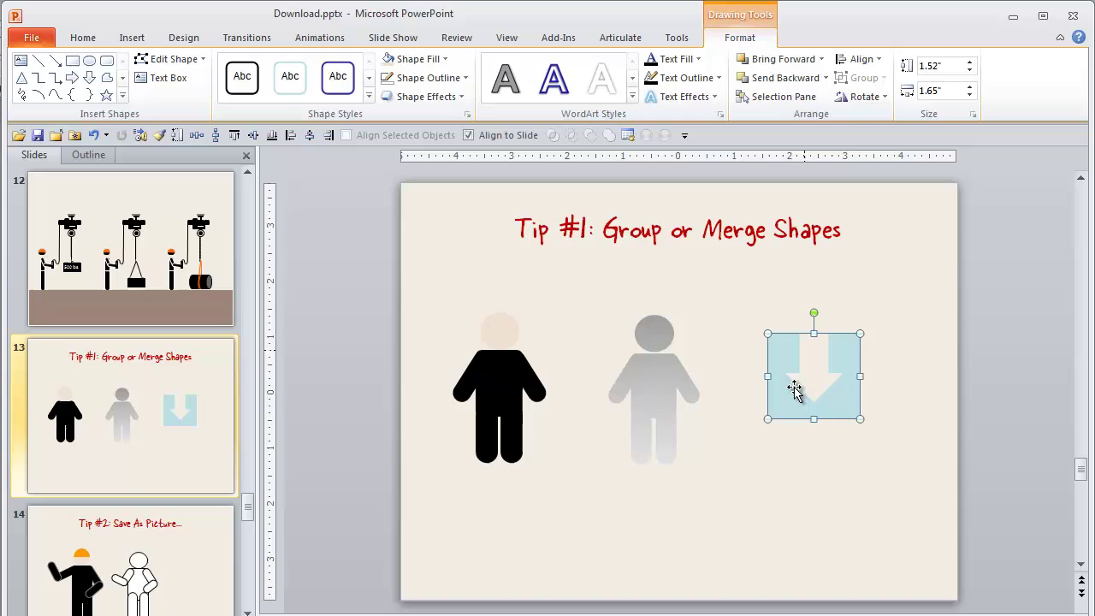
Reposition the light blue arrow cut-out shape slightly to the right and down beside the grey figure.
{"action": "left_click", "coordinate": [830, 492]}
{"action": "left_click_drag", "start_coordinate": [814, 397], "coordinate": [731, 444]}
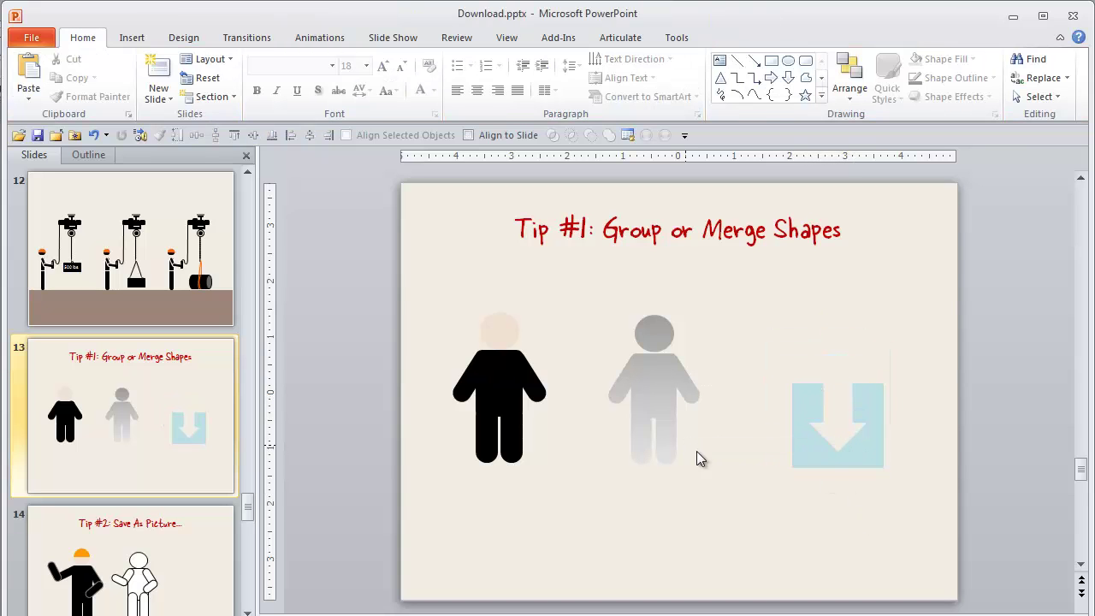
{"action": "left_click", "coordinate": [828, 453]}
{"action": "left_click_drag", "start_coordinate": [828, 453], "coordinate": [867, 431]}
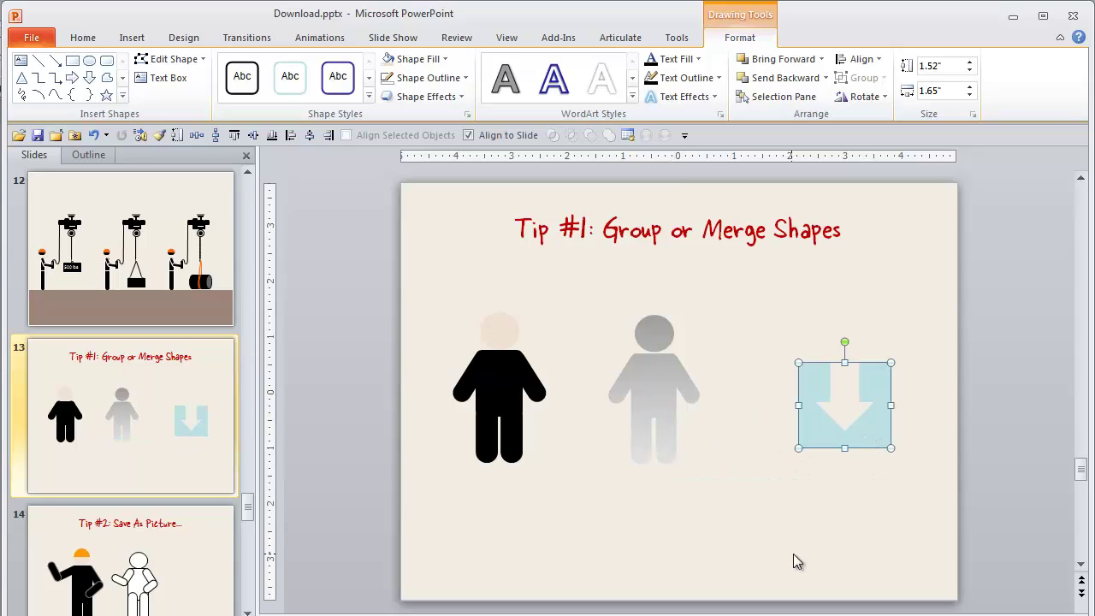
Save all shapes of the black hard-hat figure on the Tip #2 slide as a PNG picture named SafetyMan in the pictogram folder.
{"action": "scroll", "coordinate": [346, 560], "scroll_direction": "down", "scroll_amount": 1}
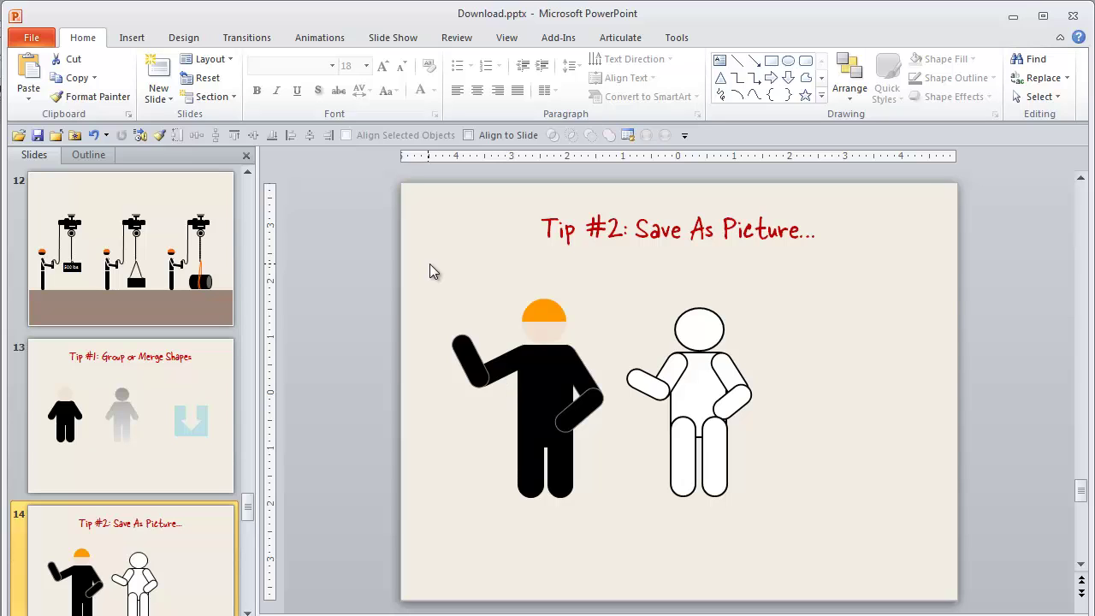
{"action": "mouse_move", "coordinate": [429, 277]}
{"action": "left_mouse_down"}
{"action": "mouse_move", "coordinate": [604, 502]}
{"action": "mouse_move", "coordinate": [633, 519]}
{"action": "left_mouse_up"}
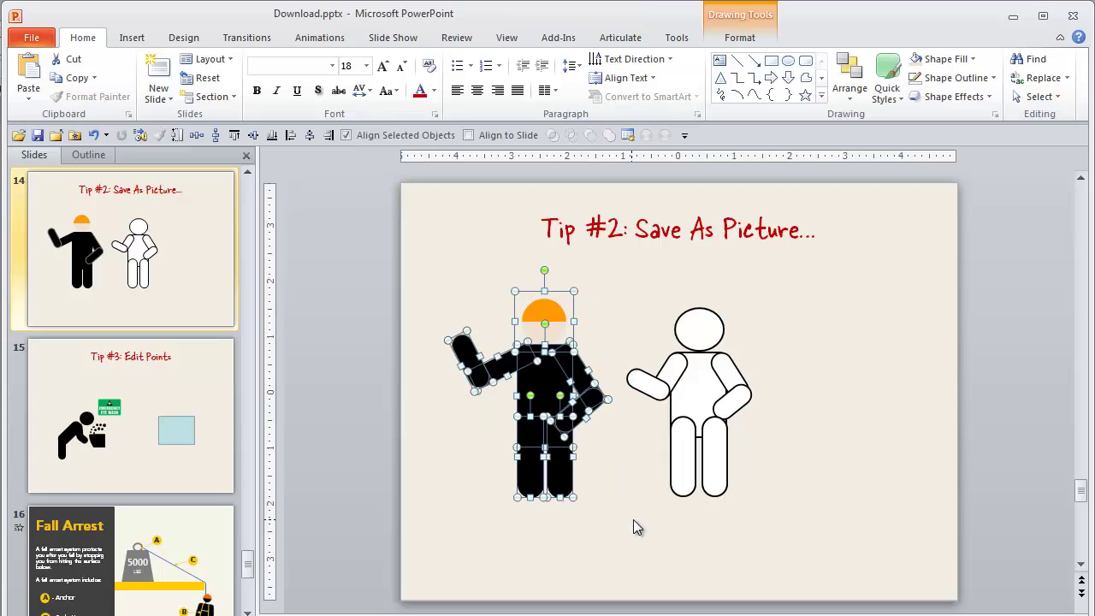
{"action": "right_click", "coordinate": [545, 379]}
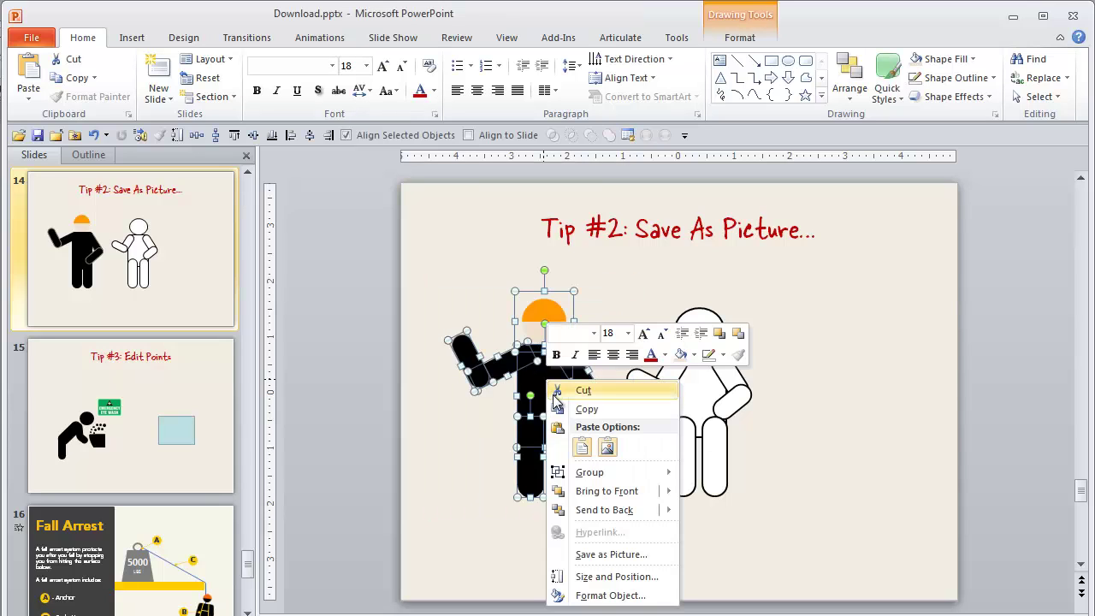
{"action": "left_click", "coordinate": [611, 555]}
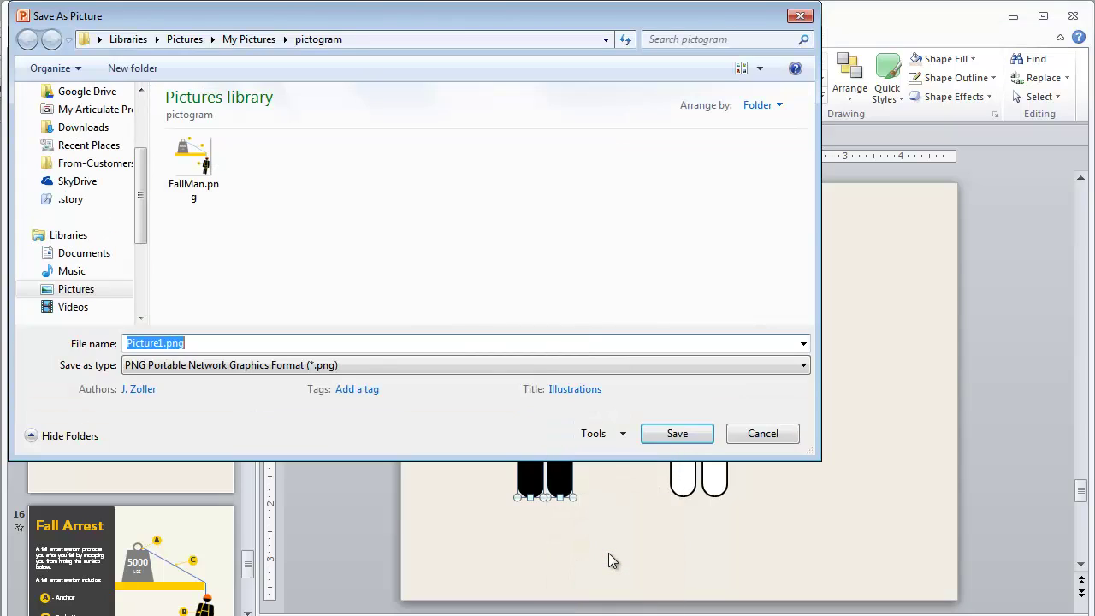
{"action": "type", "text": "SafetyMan"}
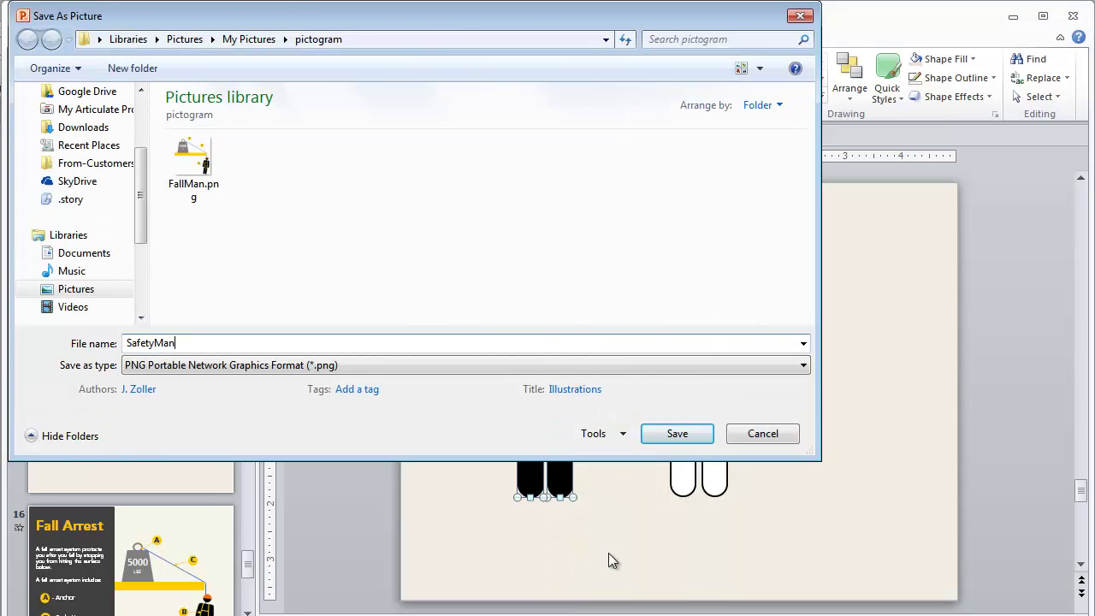
{"action": "key", "text": "Return"}
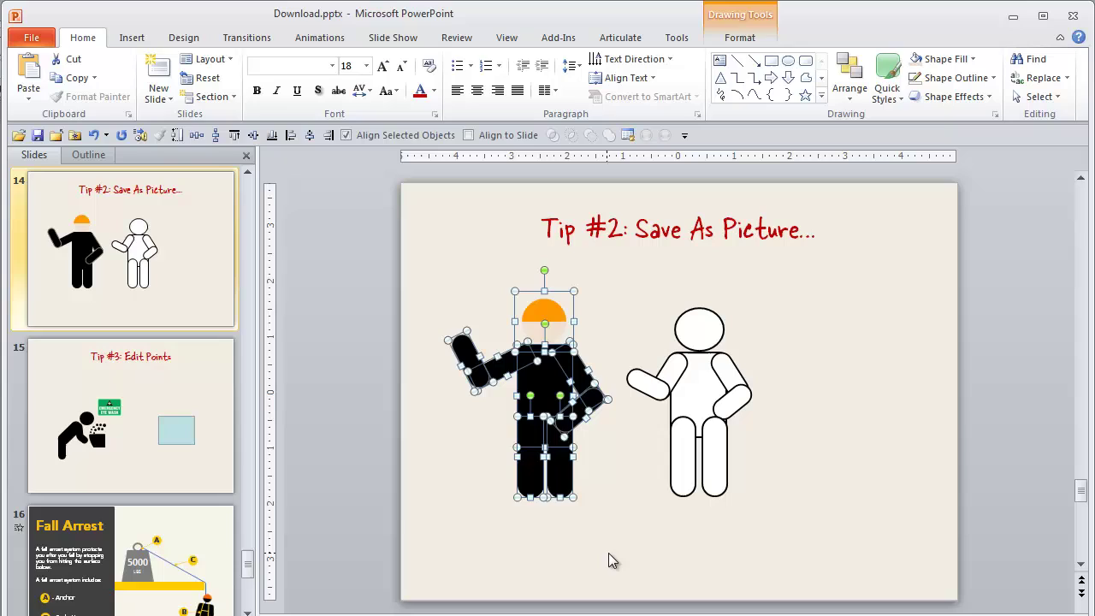
{"action": "left_click", "coordinate": [609, 552]}
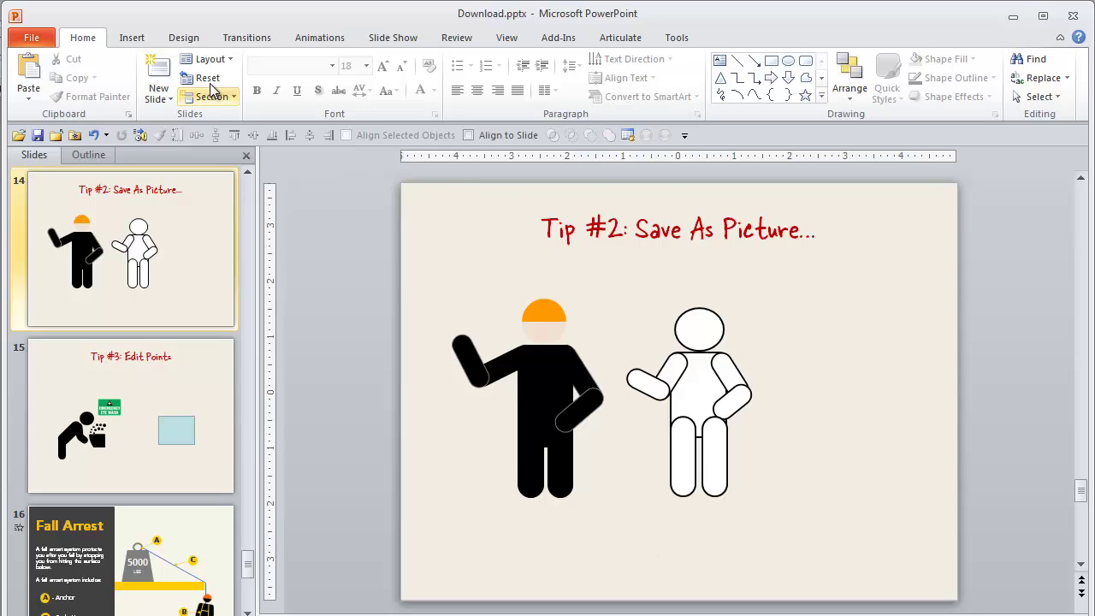
Insert the picture SafetyMan.png and place it to the right of the white outline figure, level with the original black figure.
{"action": "left_click", "coordinate": [133, 38]}
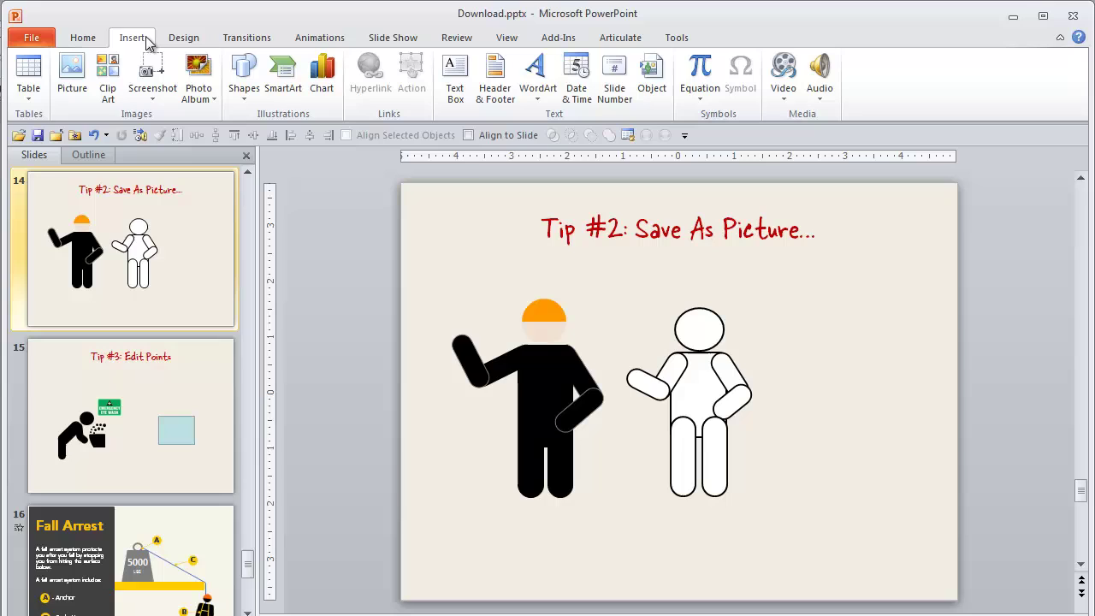
{"action": "left_click", "coordinate": [72, 75]}
{"action": "left_click", "coordinate": [141, 163]}
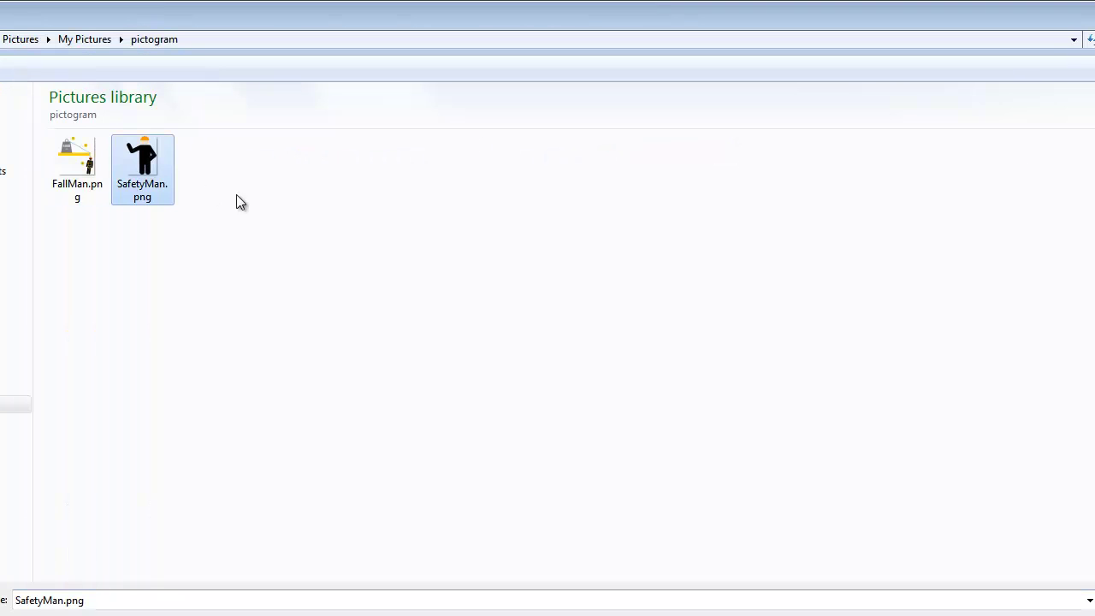
{"action": "key", "text": "Return"}
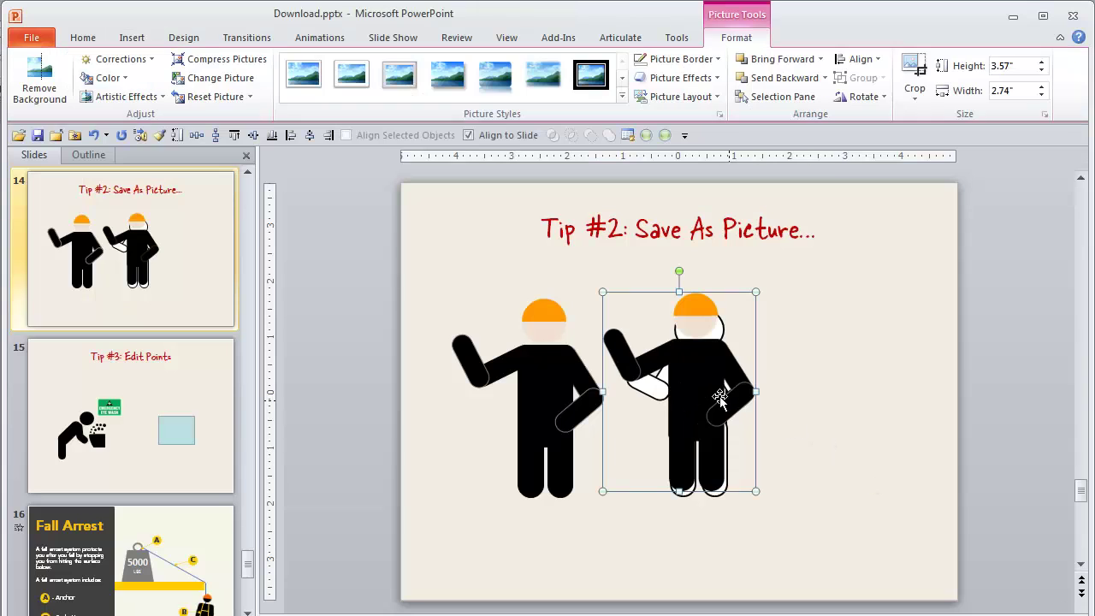
{"action": "left_click_drag", "start_coordinate": [717, 398], "coordinate": [864, 398]}
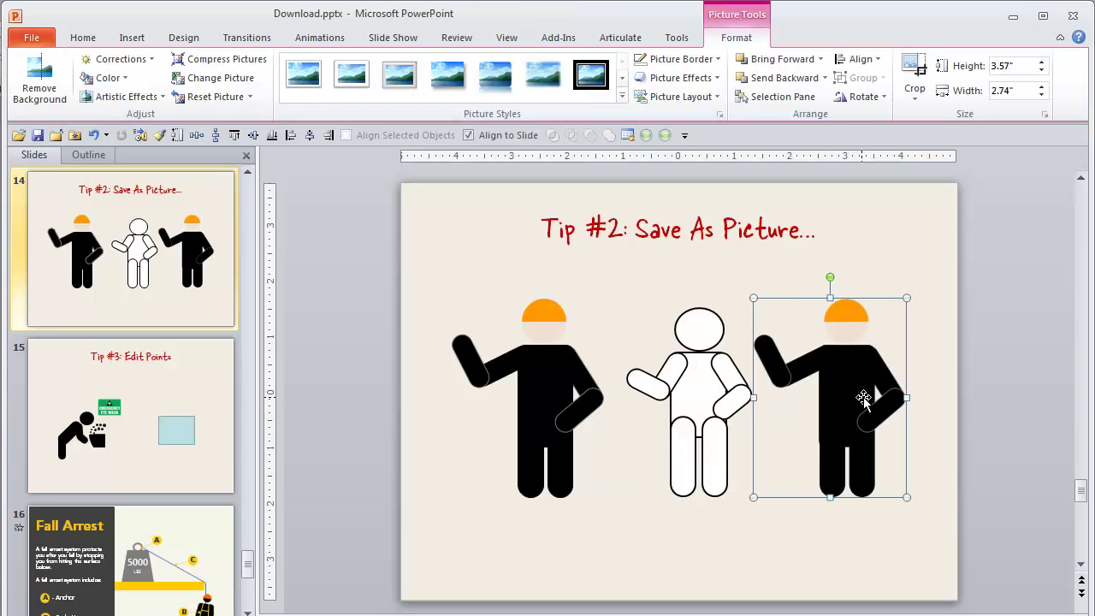
Start editing the points of the light blue rectangle on the Tip #3 slide and try moving its upper-left corner around and back.
{"action": "left_click", "coordinate": [216, 438]}
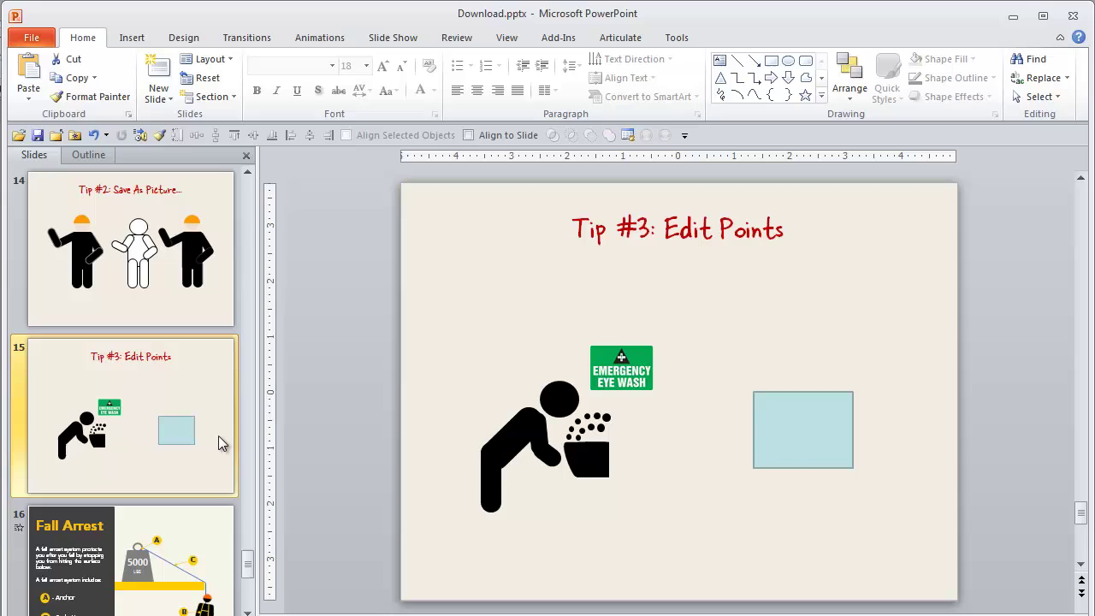
{"action": "right_click", "coordinate": [817, 436]}
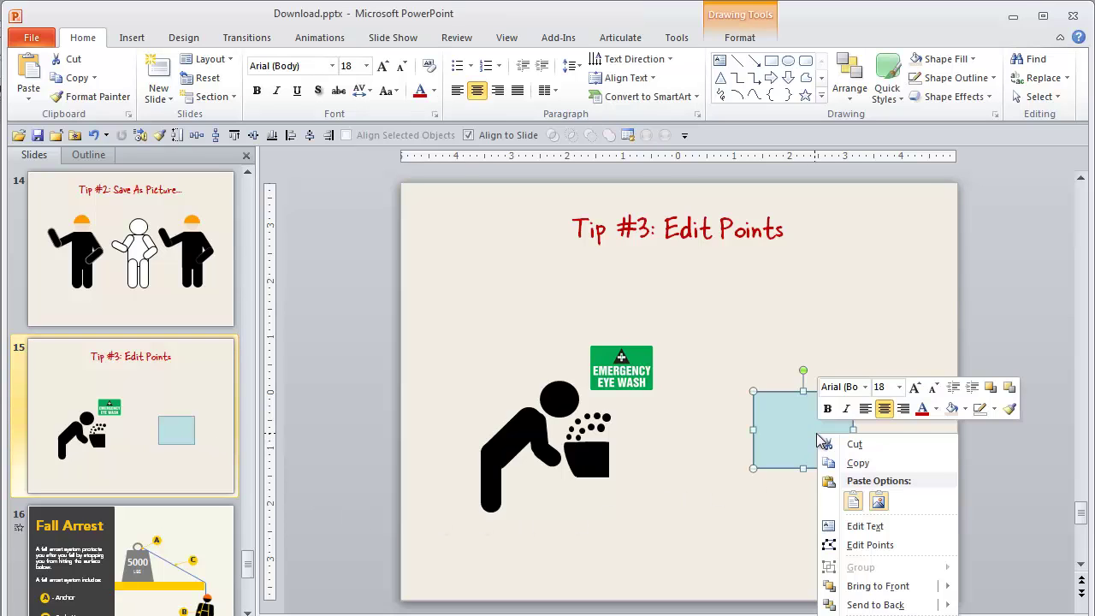
{"action": "left_click", "coordinate": [870, 545]}
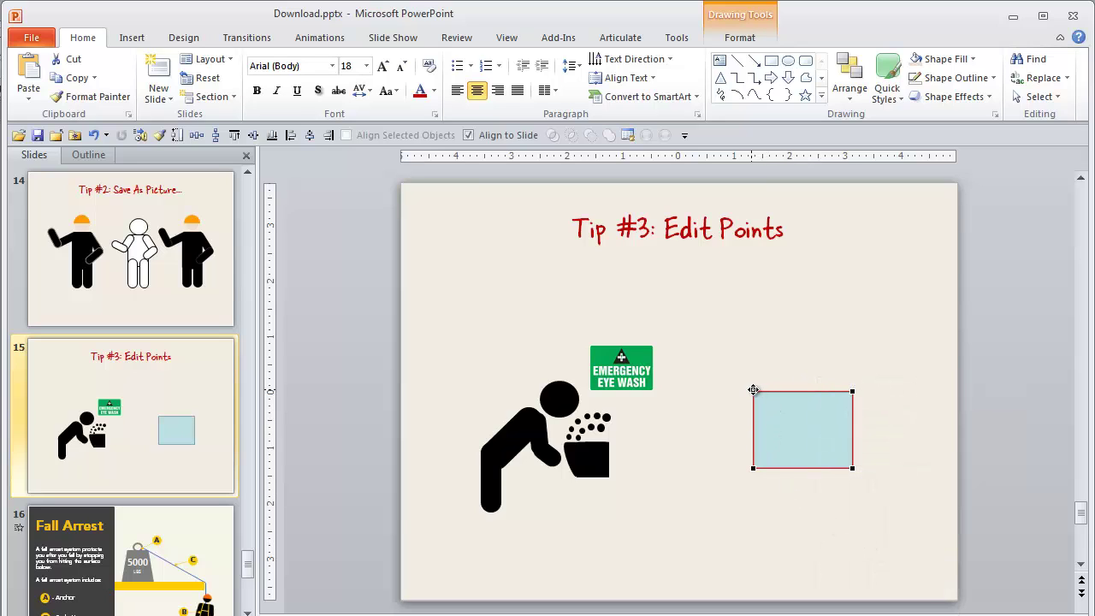
{"action": "left_click_drag", "start_coordinate": [754, 391], "coordinate": [753, 467]}
{"action": "left_click_drag", "start_coordinate": [794, 427], "coordinate": [753, 390]}
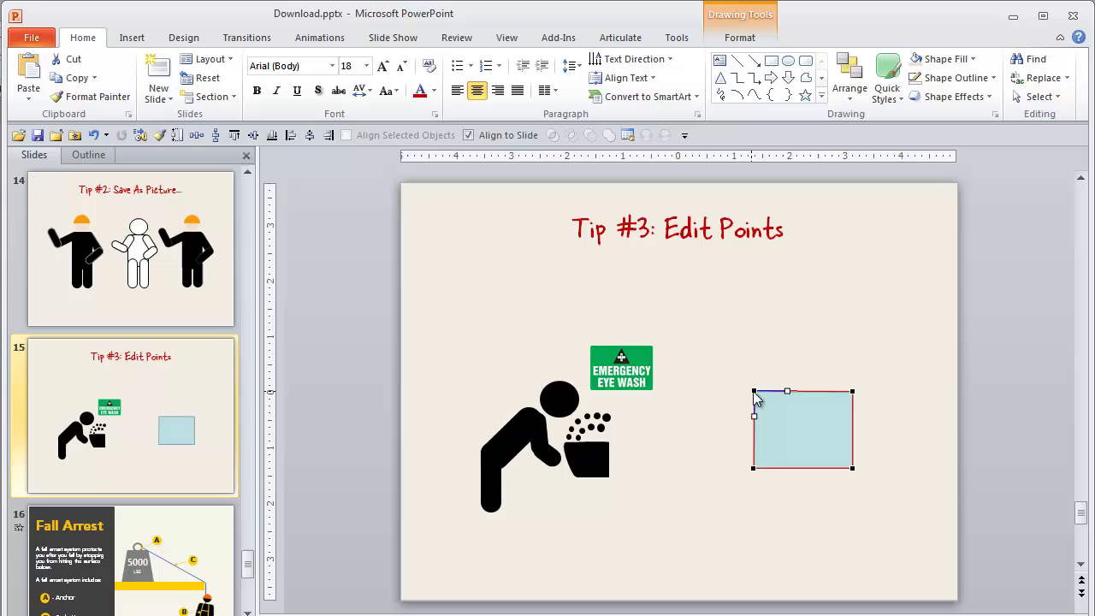
Add a point at the rectangle's upper-left corner and pull it out to the left and slightly down.
{"action": "right_click", "coordinate": [753, 391]}
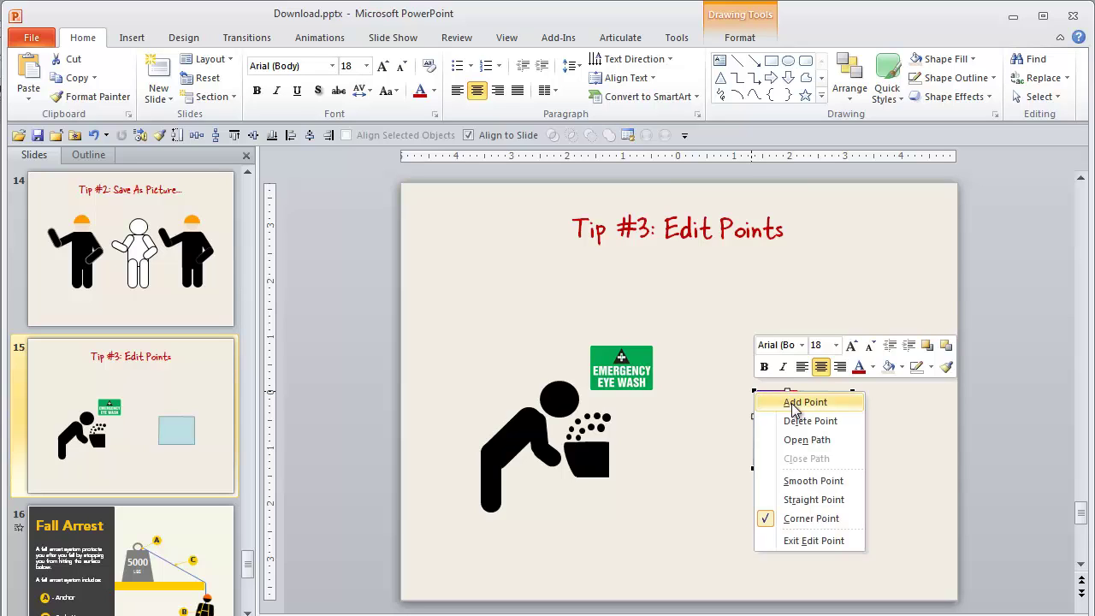
{"action": "left_click", "coordinate": [792, 404]}
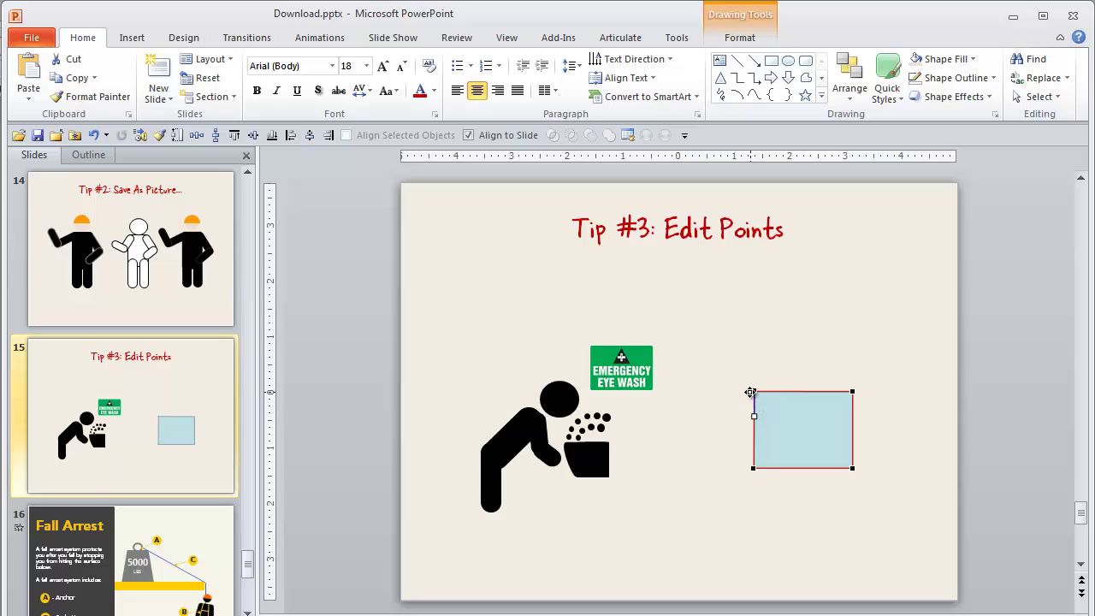
{"action": "left_click_drag", "start_coordinate": [754, 391], "coordinate": [716, 398]}
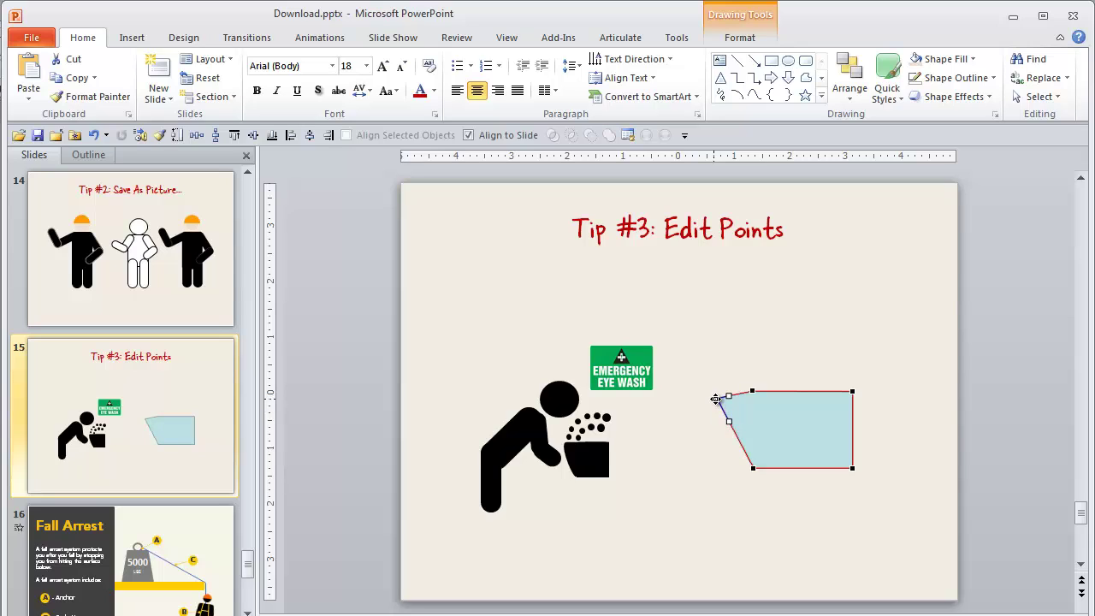
Convert the pulled-out point to a smooth point, move it slightly farther left and finish editing the points.
{"action": "right_click", "coordinate": [716, 399]}
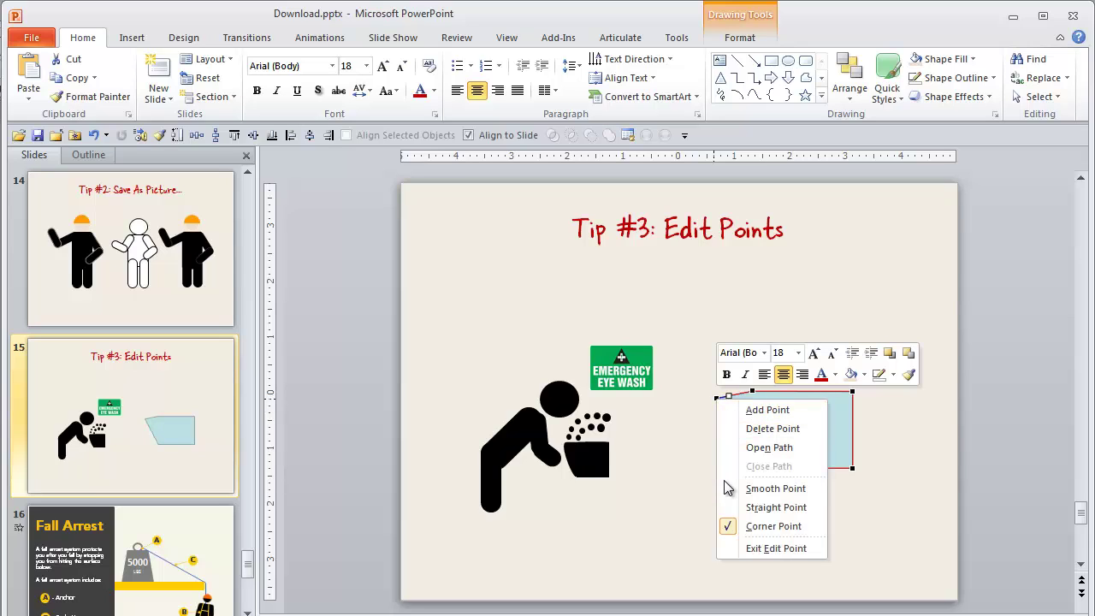
{"action": "left_click", "coordinate": [755, 489]}
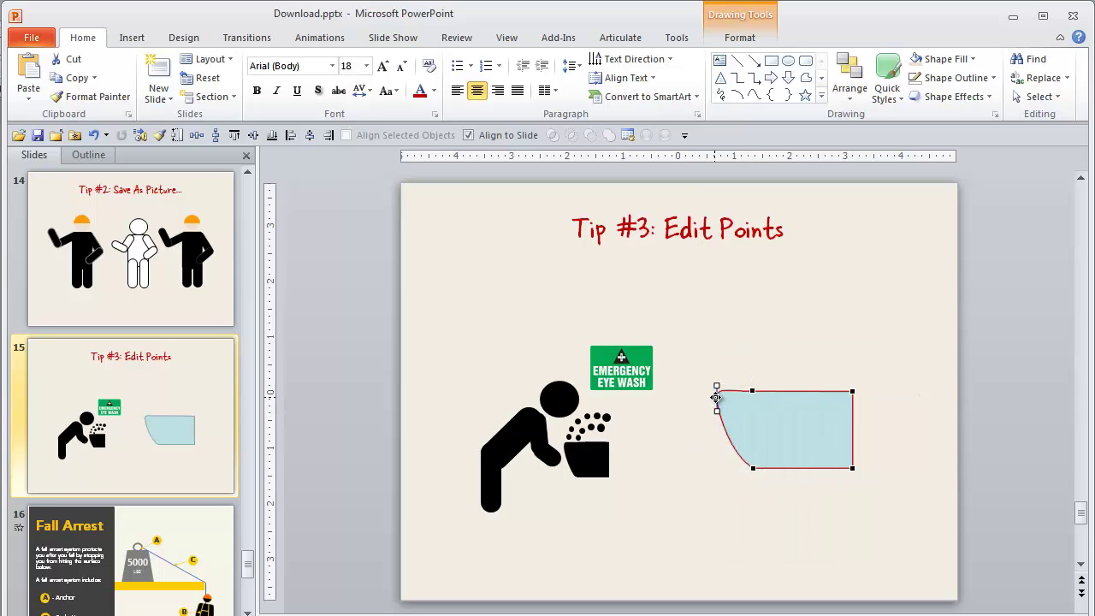
{"action": "mouse_move", "coordinate": [716, 398]}
{"action": "left_mouse_down"}
{"action": "mouse_move", "coordinate": [715, 416]}
{"action": "mouse_move", "coordinate": [679, 417]}
{"action": "mouse_move", "coordinate": [697, 455]}
{"action": "mouse_move", "coordinate": [675, 424]}
{"action": "mouse_move", "coordinate": [714, 401]}
{"action": "mouse_move", "coordinate": [702, 396]}
{"action": "left_mouse_up"}
{"action": "left_click", "coordinate": [703, 469]}
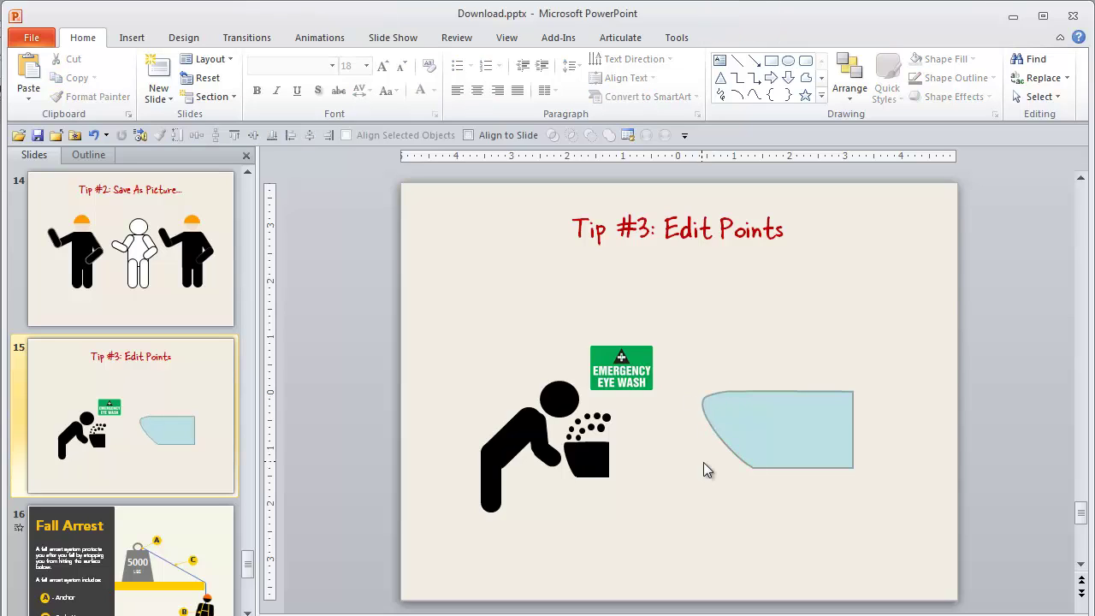
Narrow the curved light blue shape from its right edge to basin-like proportions and go to the Fall Arrest slide.
{"action": "left_click", "coordinate": [741, 433]}
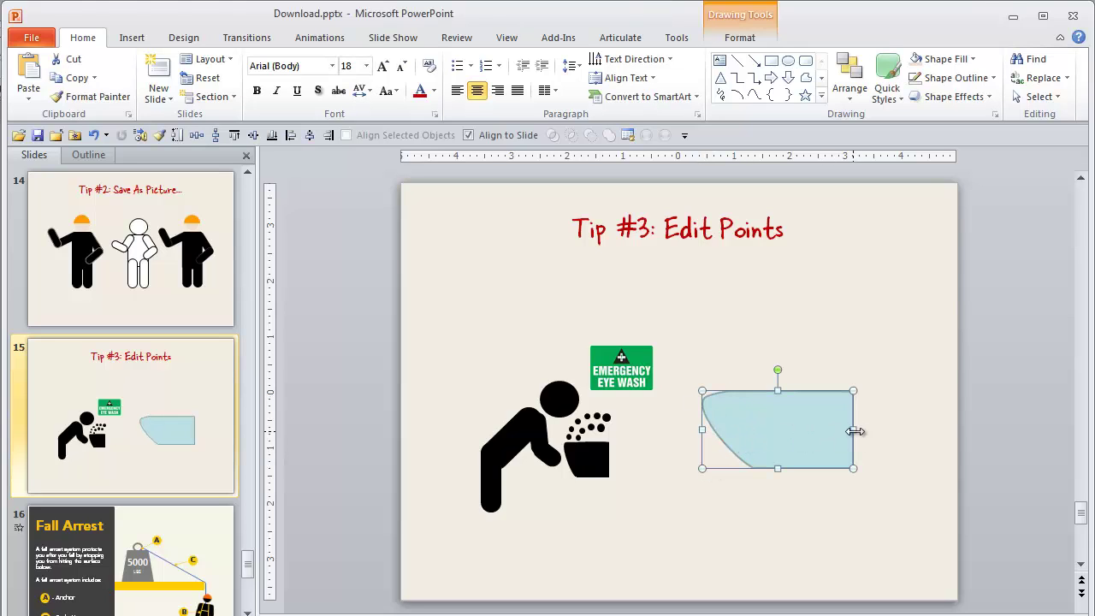
{"action": "left_click_drag", "start_coordinate": [855, 431], "coordinate": [792, 431]}
{"action": "left_click", "coordinate": [795, 511]}
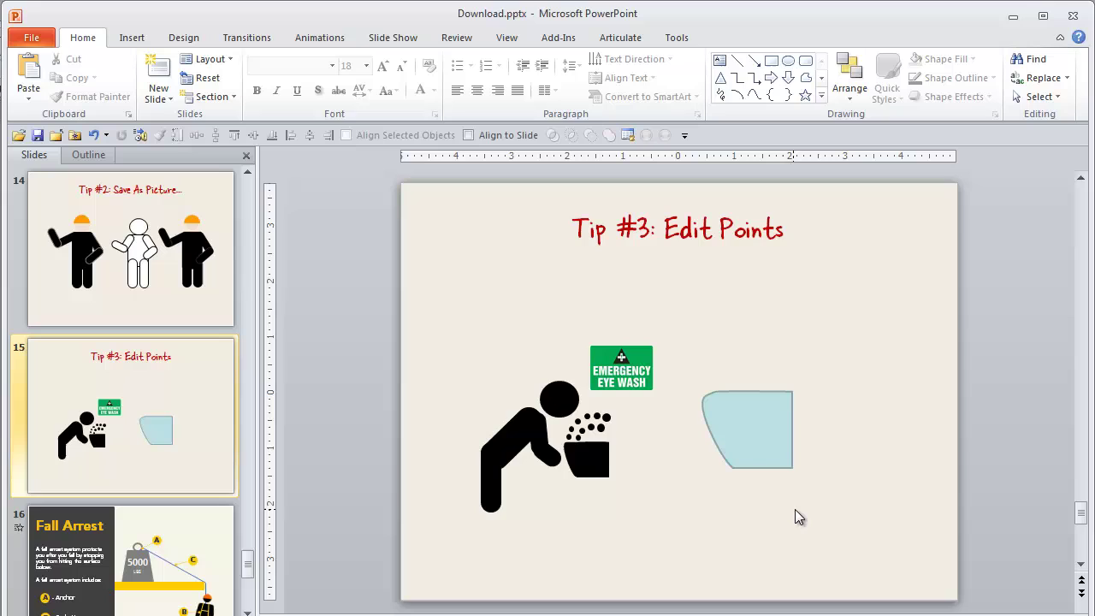
{"action": "key", "text": "Page_Down"}
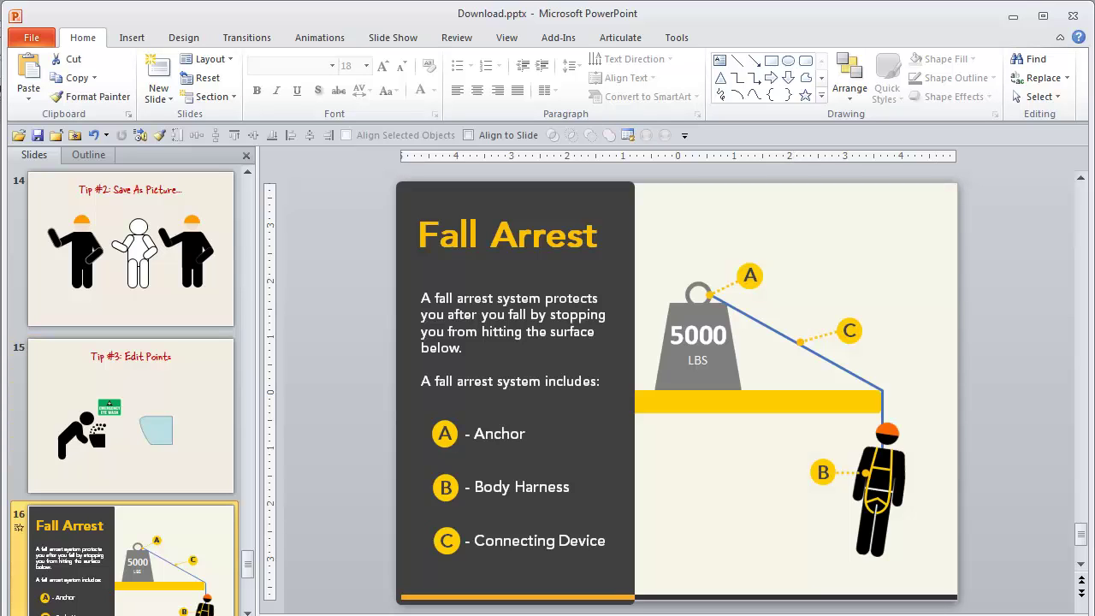